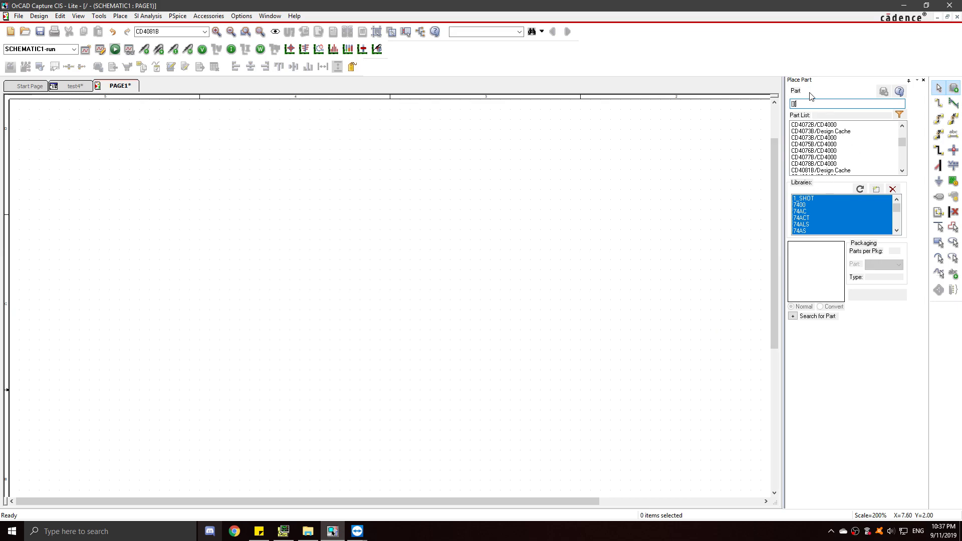
Load CD4027A in Place Part and place U1A, U1B and U2A left to right.
{"action": "type", "text": "cd"}
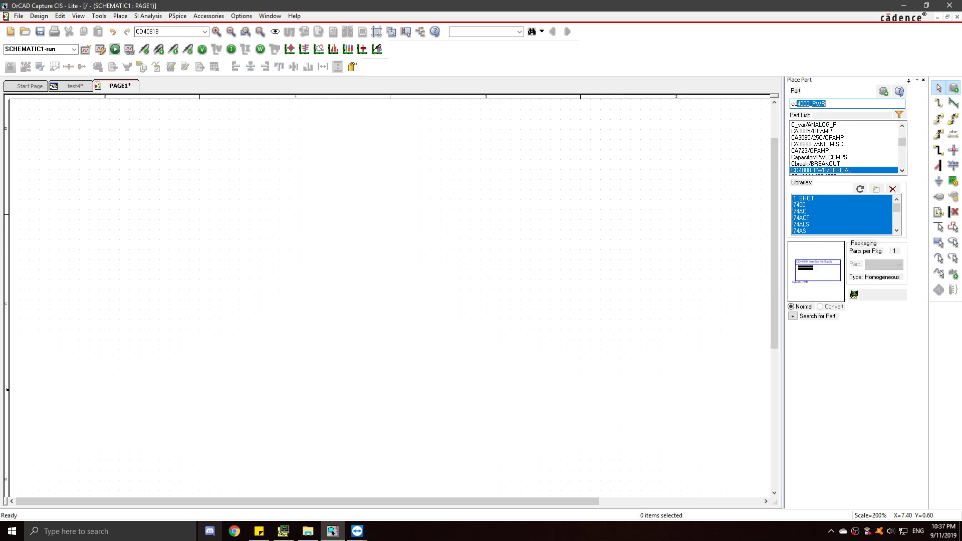
{"action": "type", "text": "4027A"}
{"action": "key", "text": "Return"}
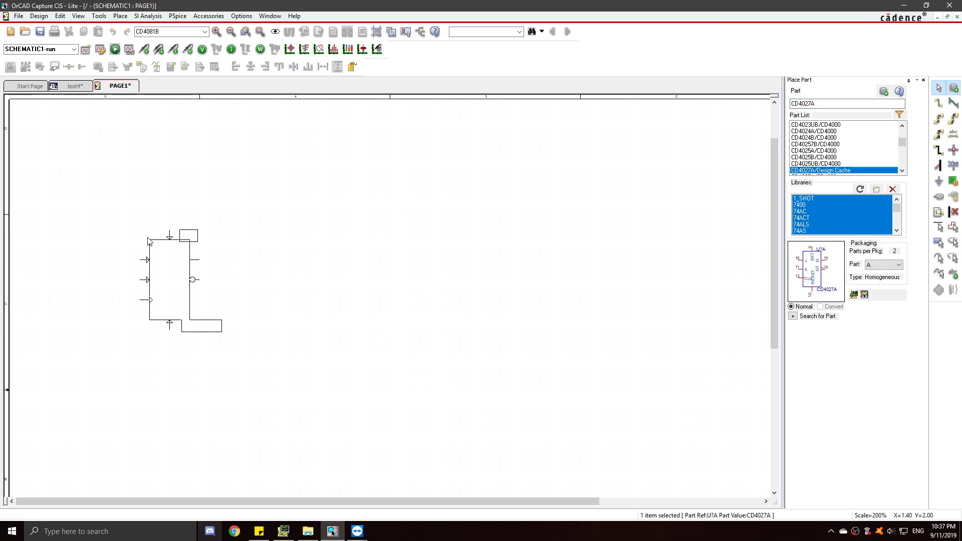
{"action": "left_click", "coordinate": [129, 219]}
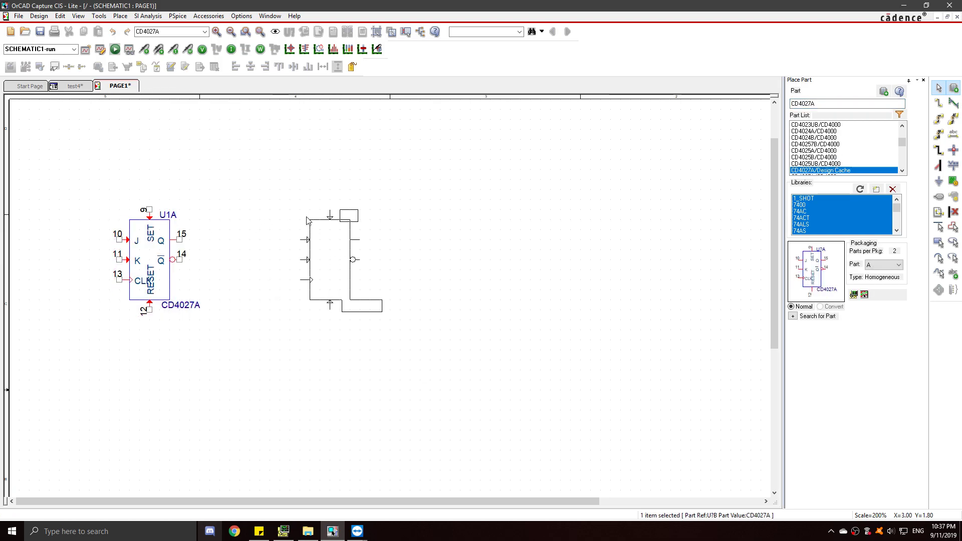
{"action": "left_click", "coordinate": [278, 218]}
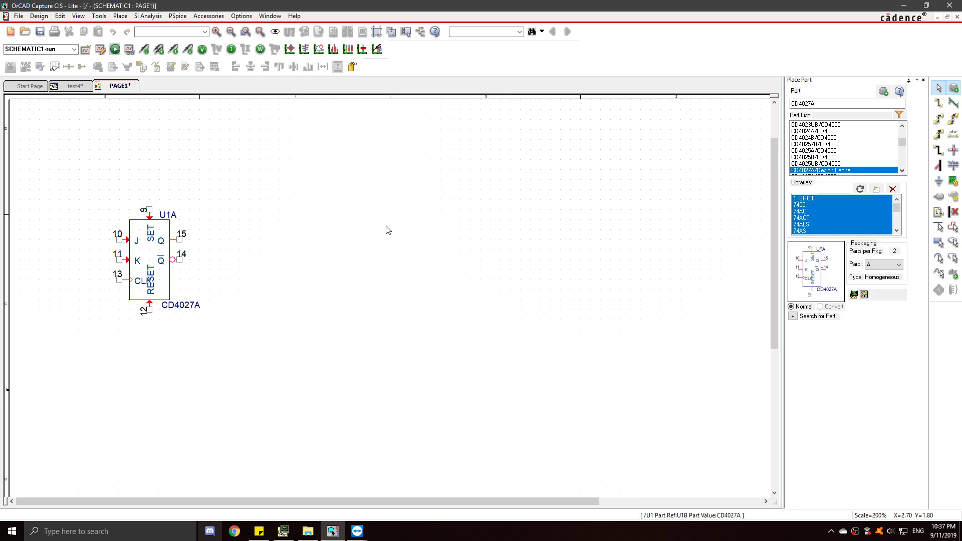
{"action": "left_click", "coordinate": [500, 221]}
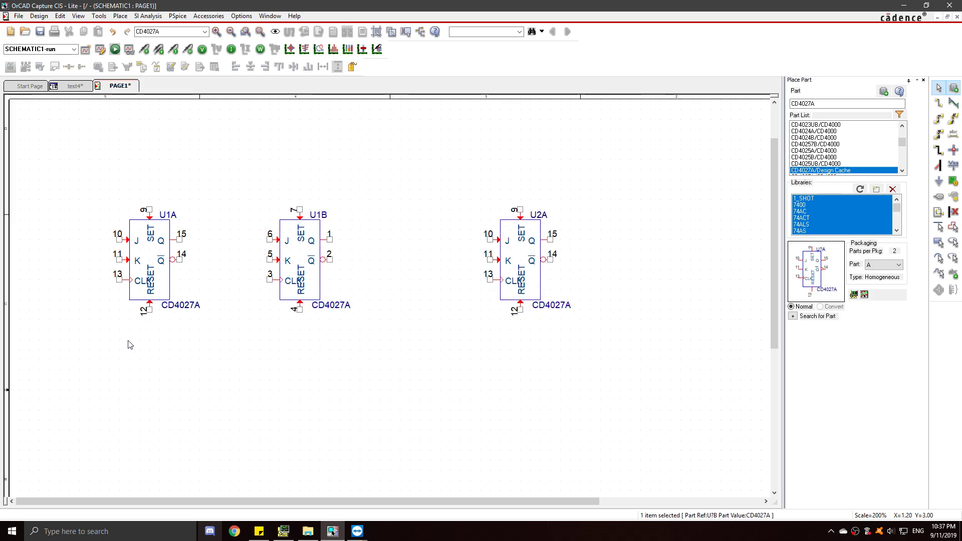
Wire the RESET pins 12, 4 and 12 of the three flip-flops onto one common line.
{"action": "key", "text": "w"}
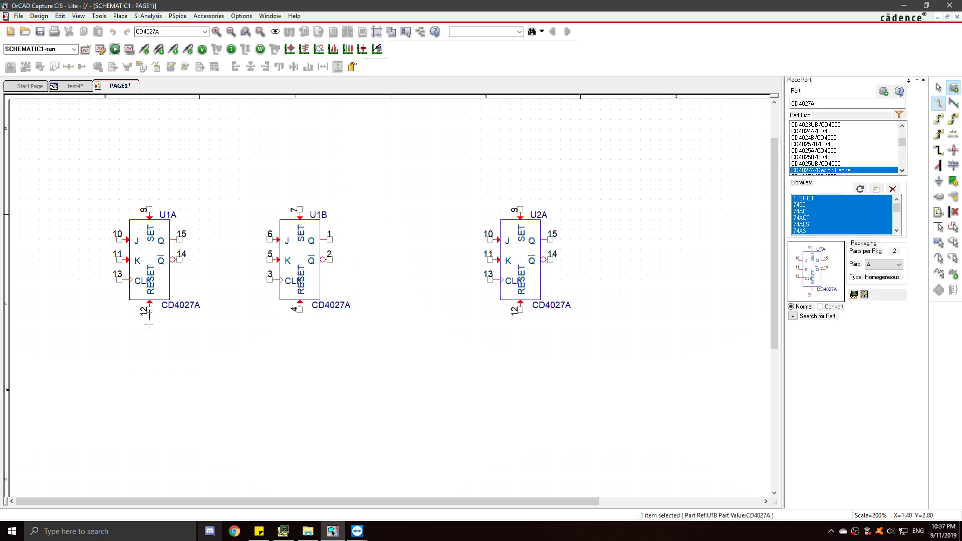
{"action": "left_click", "coordinate": [149, 309]}
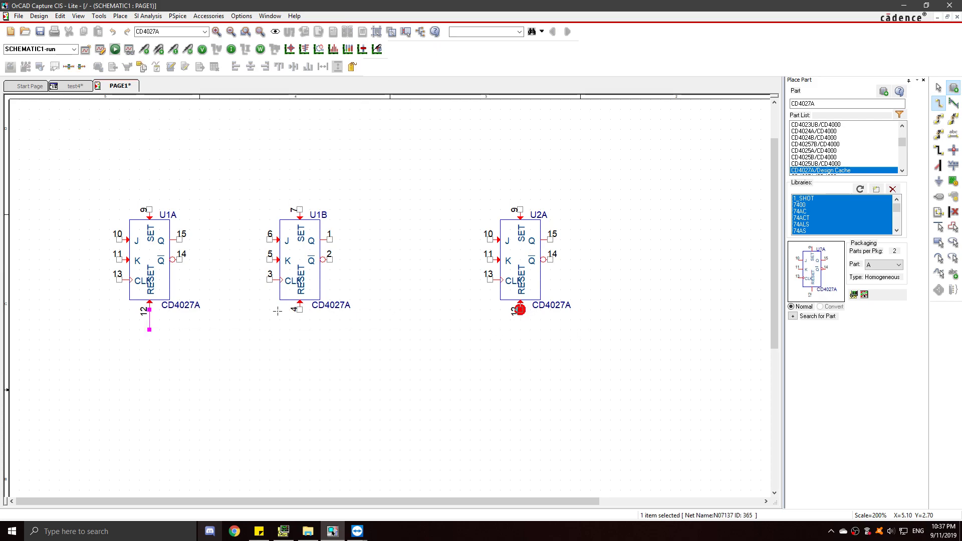
{"action": "left_click", "coordinate": [520, 310]}
{"action": "left_click", "coordinate": [299, 310]}
{"action": "left_click", "coordinate": [300, 330]}
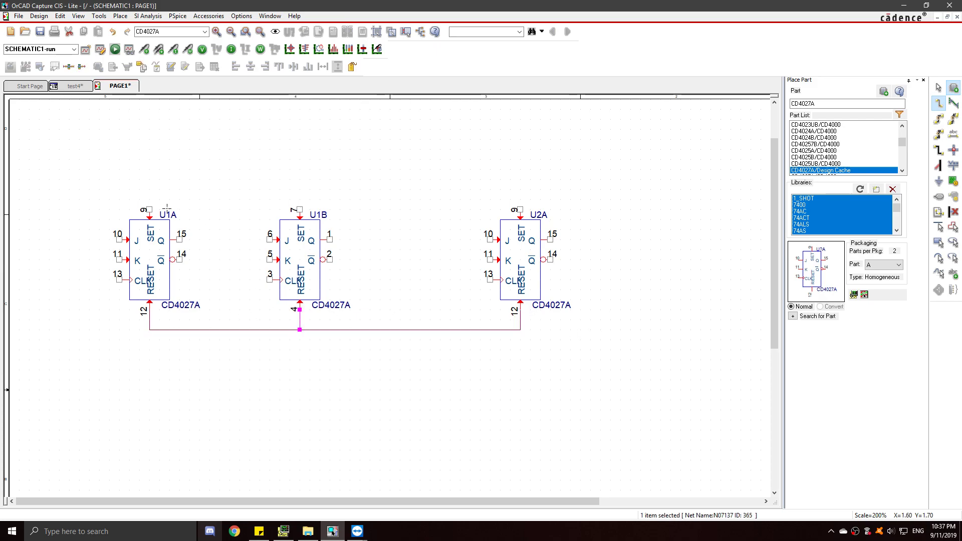
Wire SET pins 9, 7 and 9 together on a top line with a lead running upward.
{"action": "left_click", "coordinate": [149, 209]}
{"action": "left_click", "coordinate": [149, 179]}
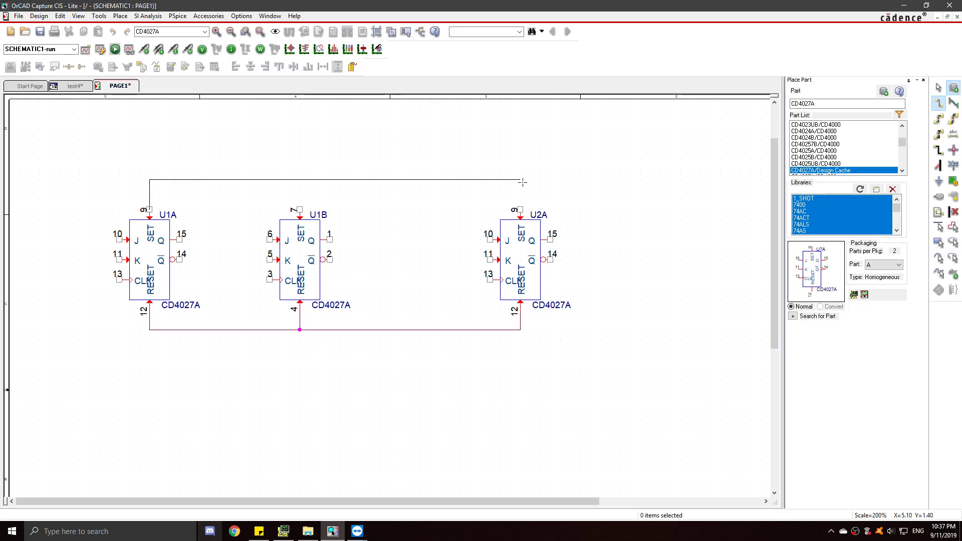
{"action": "left_click", "coordinate": [520, 209]}
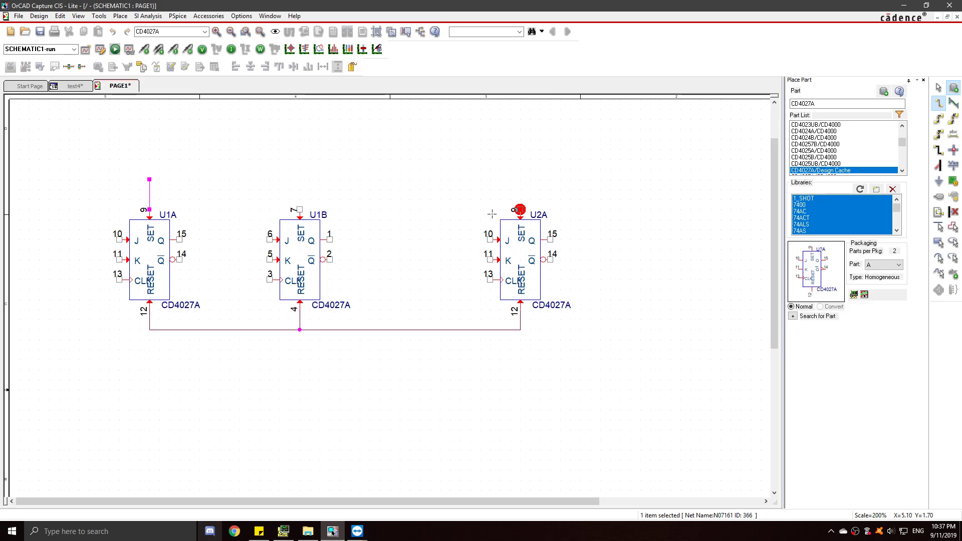
{"action": "left_click", "coordinate": [299, 209]}
{"action": "left_click", "coordinate": [300, 179]}
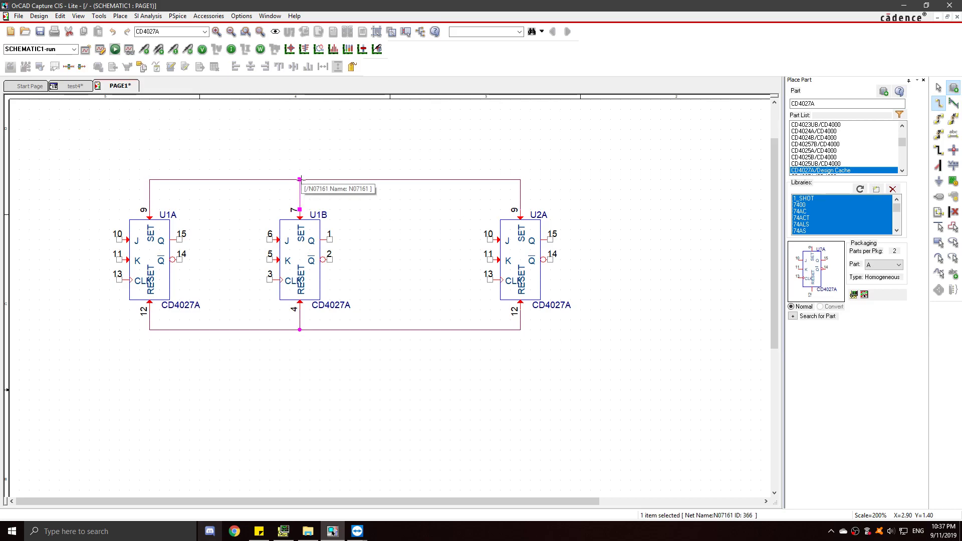
{"action": "double_click", "coordinate": [298, 140]}
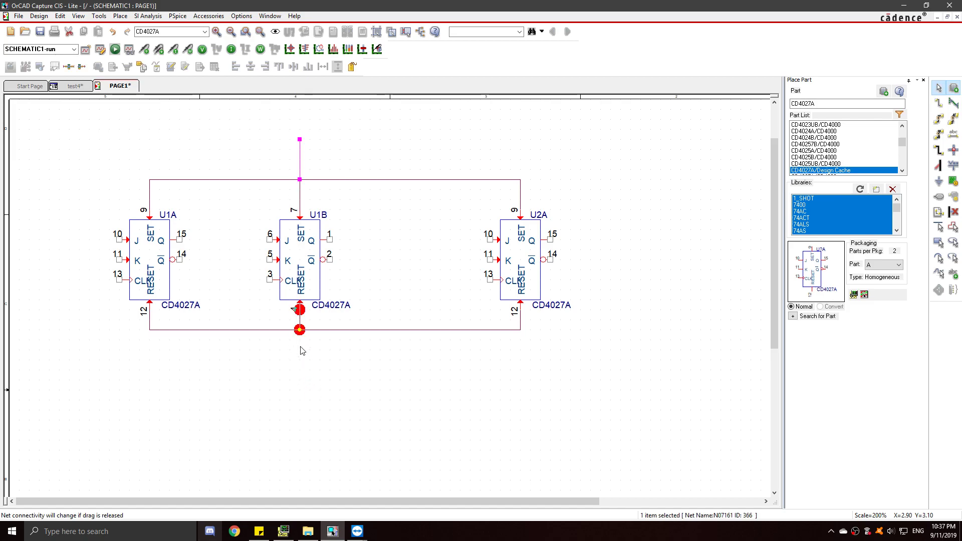
{"action": "key", "text": "Escape"}
Extend a lead downward from the reset line junction at U1B.
{"action": "key", "text": "w"}
{"action": "left_click", "coordinate": [300, 330]}
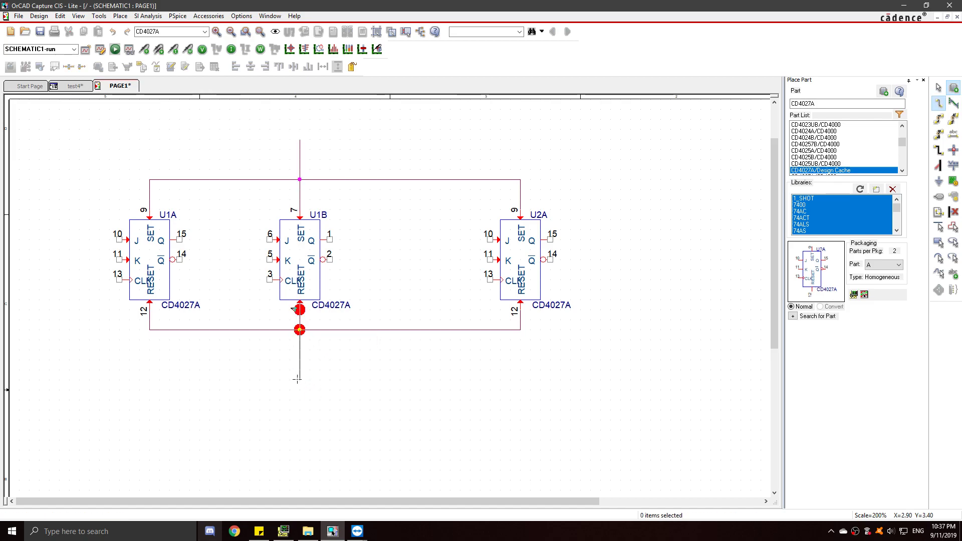
{"action": "double_click", "coordinate": [299, 399]}
{"action": "key", "text": "Escape"}
Place PSpice ground symbols at the ends of the top and bottom leads.
{"action": "left_click", "coordinate": [177, 15]}
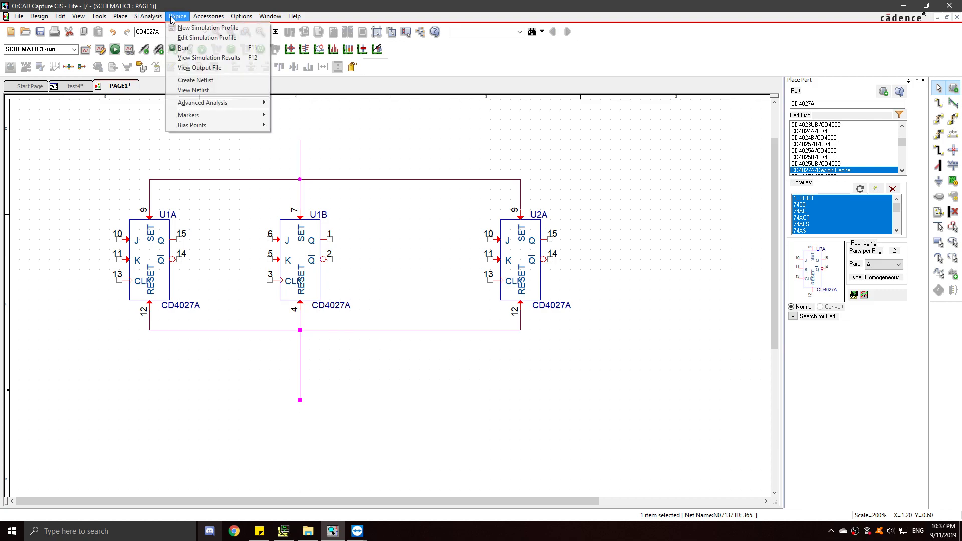
{"action": "mouse_move", "coordinate": [147, 19]}
{"action": "mouse_move", "coordinate": [170, 59]}
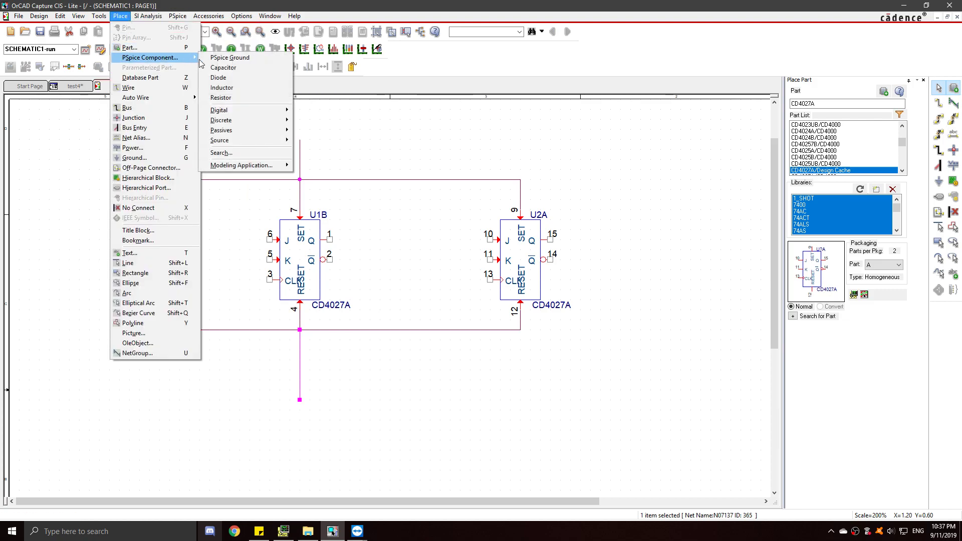
{"action": "left_click", "coordinate": [211, 58]}
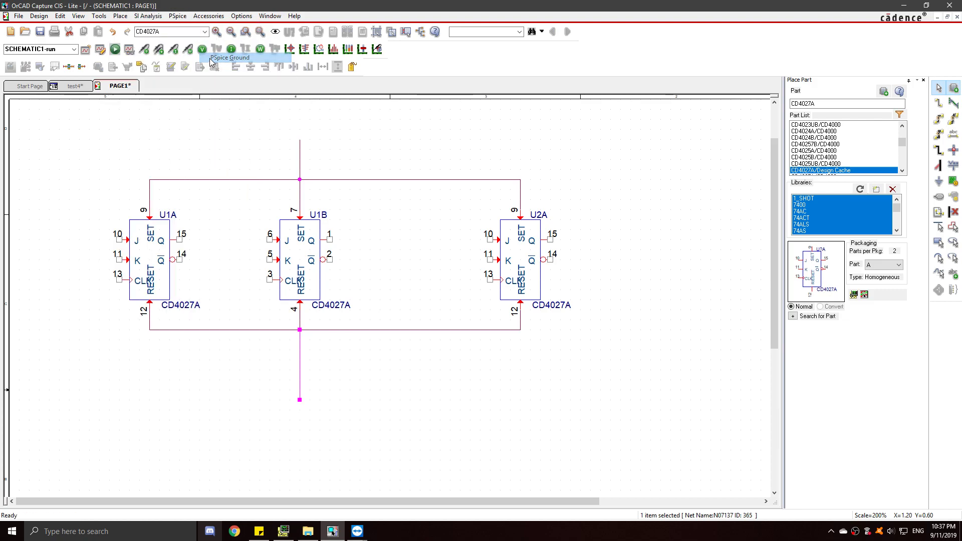
{"action": "left_click", "coordinate": [300, 136]}
{"action": "key", "text": "Escape"}
{"action": "left_click", "coordinate": [299, 403]}
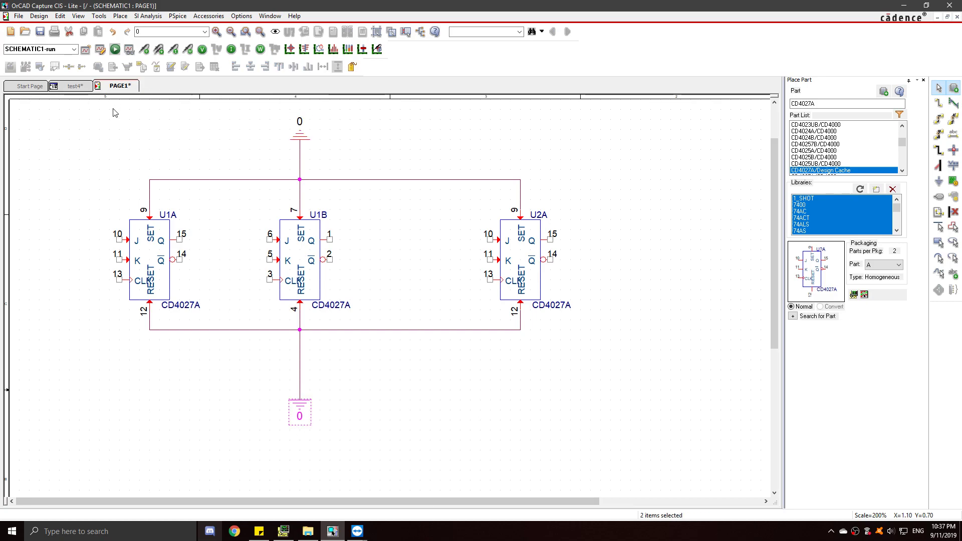
Select the whole circuit and shift it to the right.
{"action": "left_click_drag", "start_coordinate": [108, 108], "coordinate": [612, 414]}
{"action": "left_click_drag", "start_coordinate": [289, 260], "coordinate": [359, 260]}
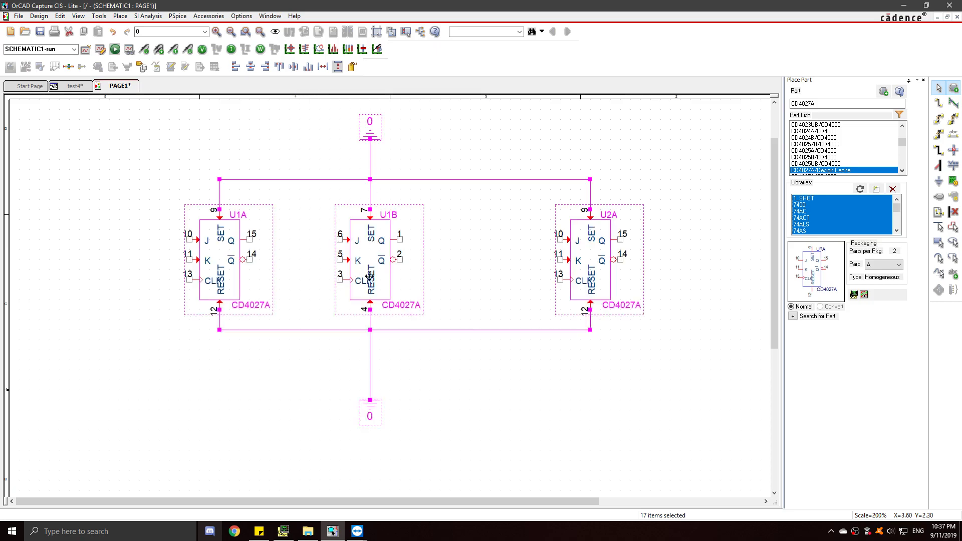
{"action": "left_click", "coordinate": [509, 380]}
Wire CLK pins 13, 3 and 13 to a shared clock line with a leftward input lead.
{"action": "key", "text": "w"}
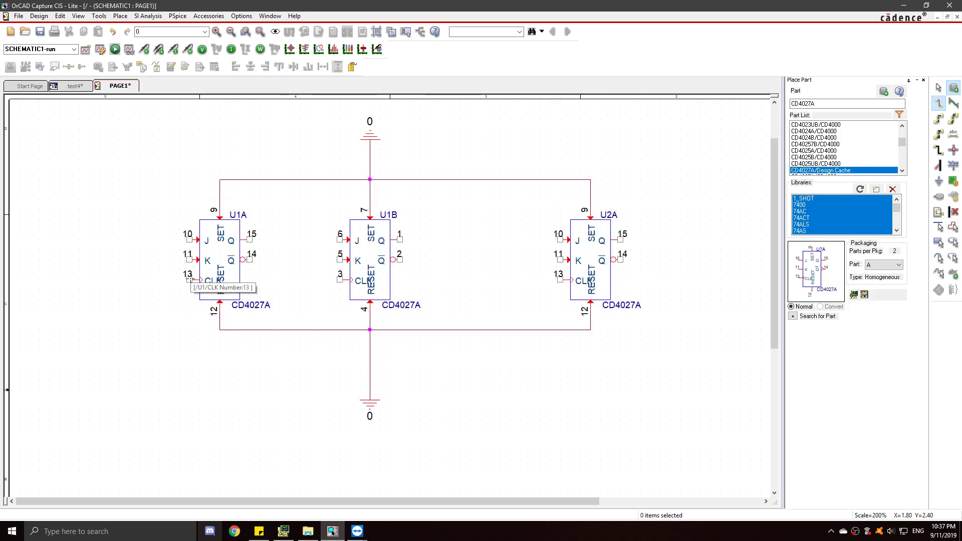
{"action": "left_click", "coordinate": [189, 279]}
{"action": "double_click", "coordinate": [120, 279]}
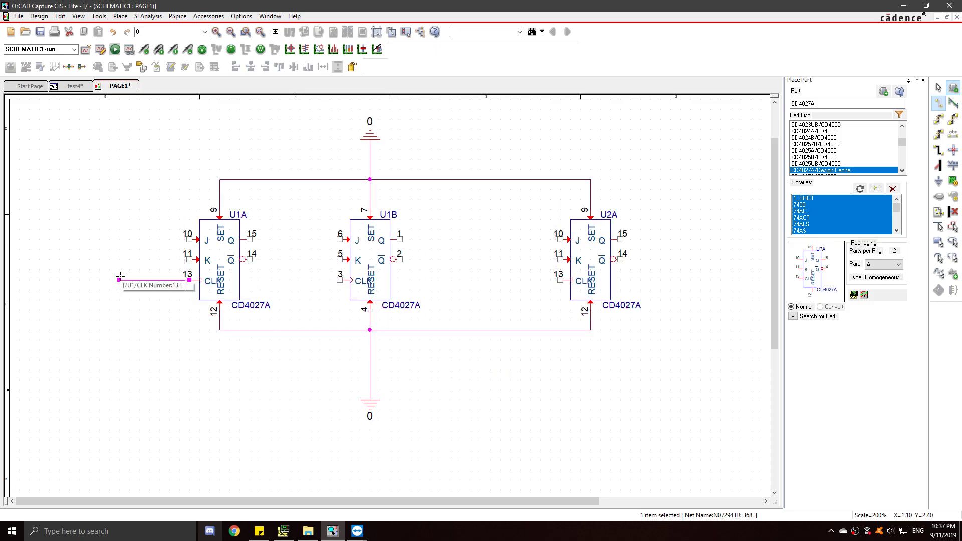
{"action": "left_click", "coordinate": [178, 279]}
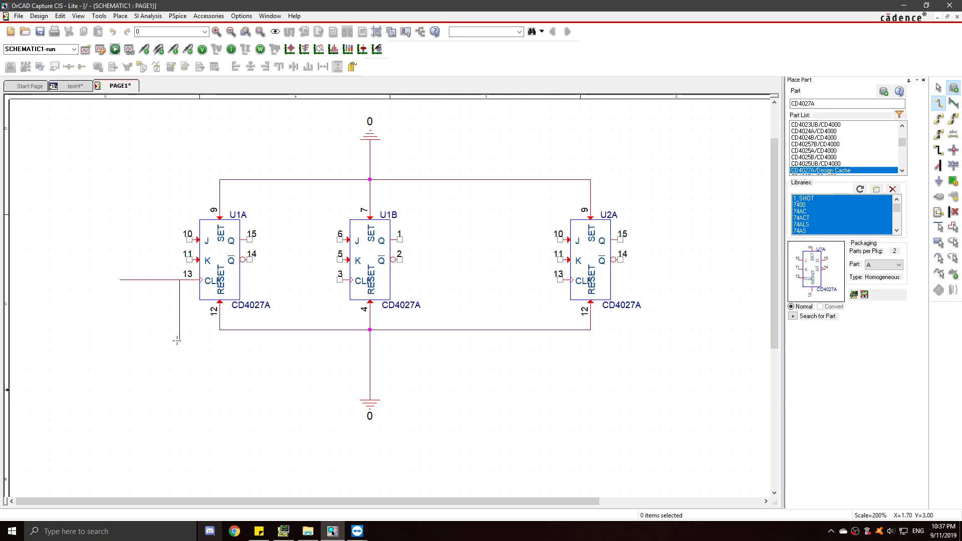
{"action": "left_click", "coordinate": [178, 350]}
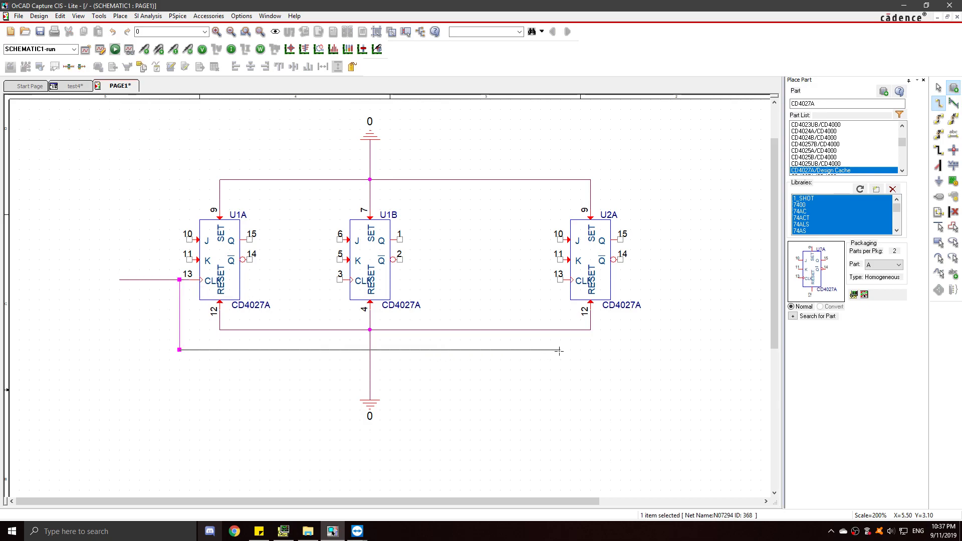
{"action": "left_click", "coordinate": [560, 280]}
{"action": "left_click", "coordinate": [339, 280]}
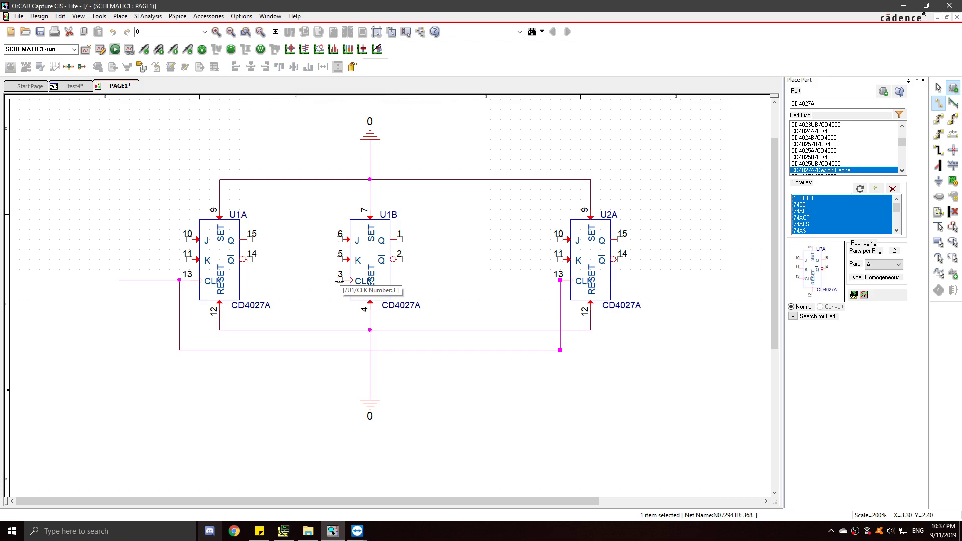
{"action": "left_click", "coordinate": [340, 350]}
Place a DigClock source DSTM1 at the left end of U1A's clock wire.
{"action": "key", "text": "Escape"}
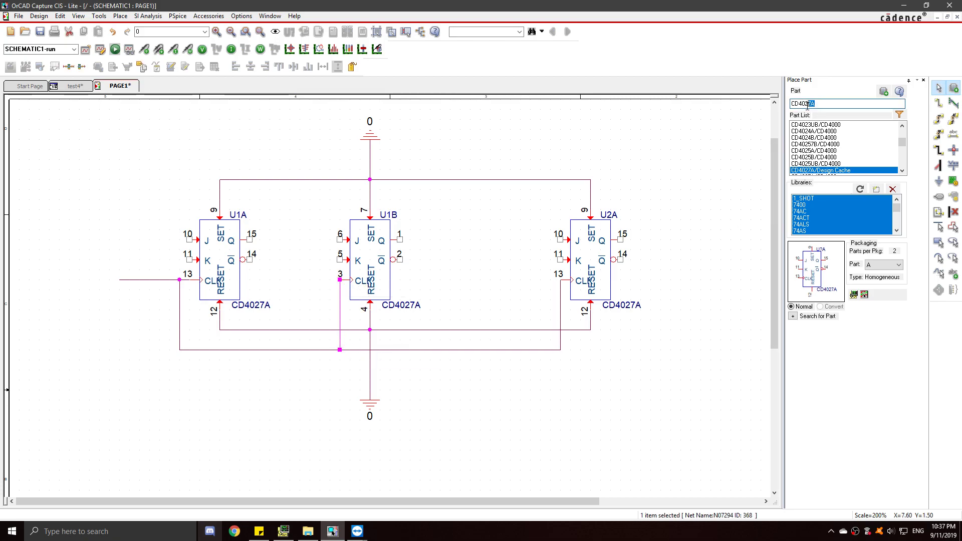
{"action": "type", "text": "dig"}
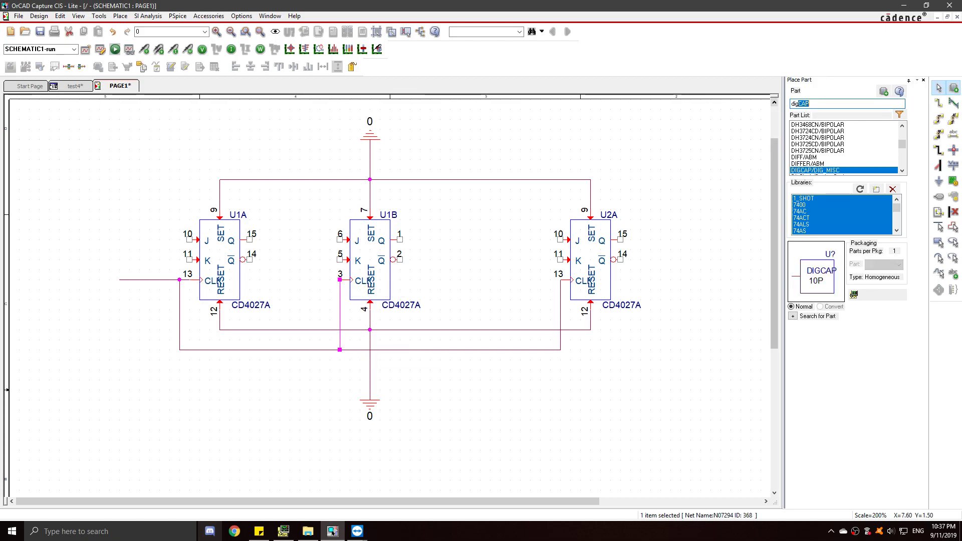
{"action": "type", "text": "clock"}
{"action": "key", "text": "Return"}
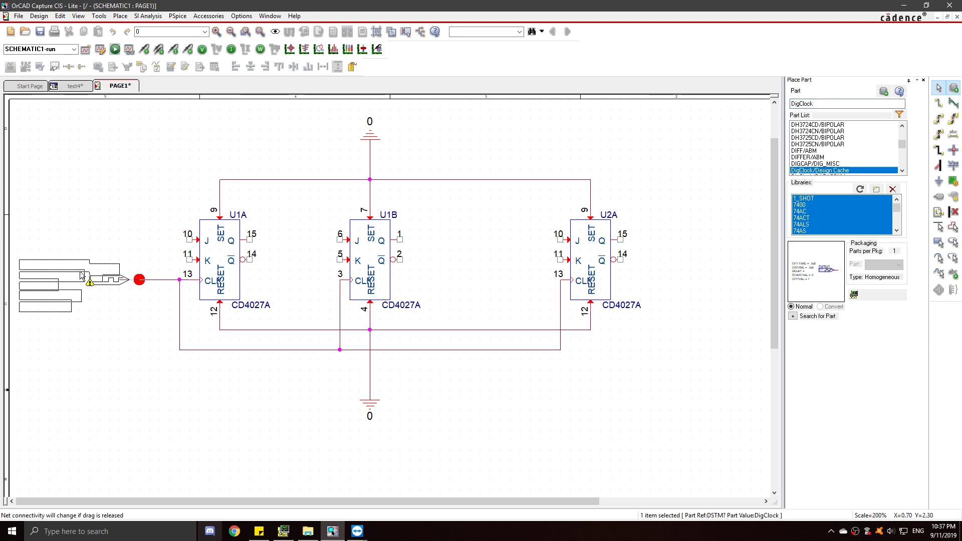
{"action": "left_click", "coordinate": [73, 277]}
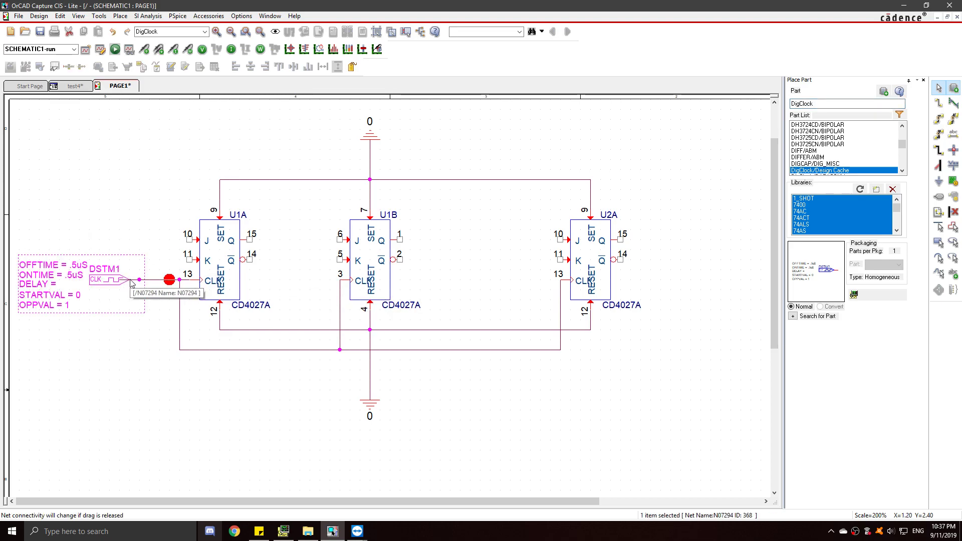
{"action": "key", "text": "Escape"}
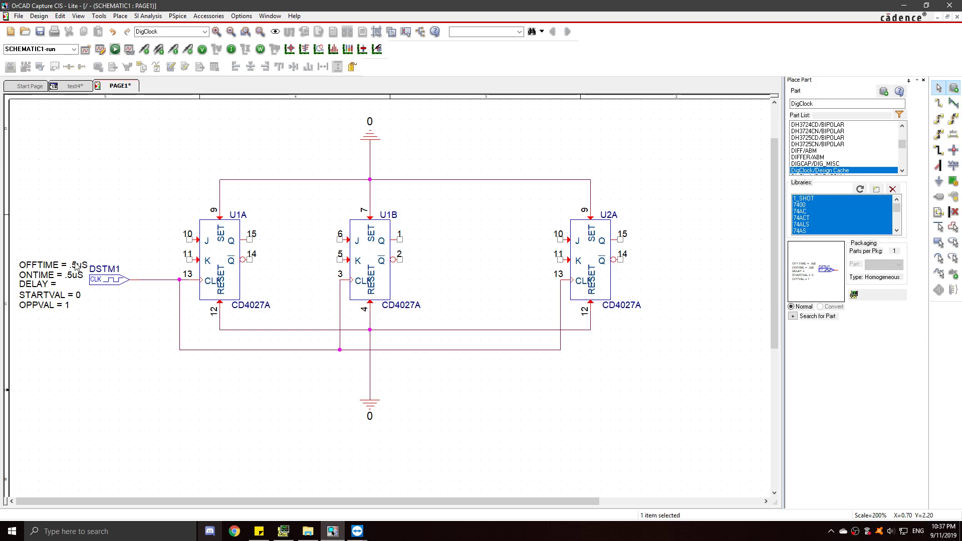
Change DSTM1's OFFTIME and ONTIME values from .5uS to 8.3m each.
{"action": "double_click", "coordinate": [75, 265]}
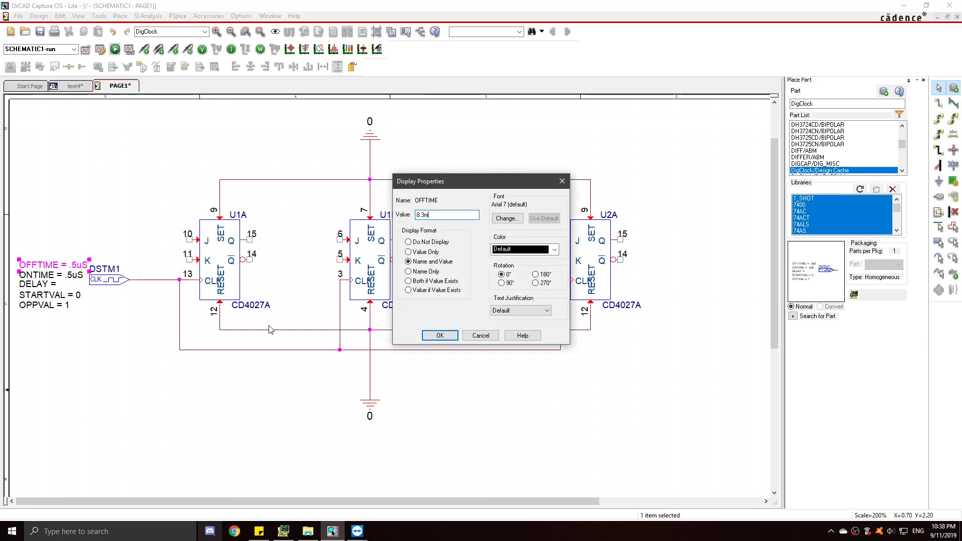
{"action": "left_click", "coordinate": [439, 335]}
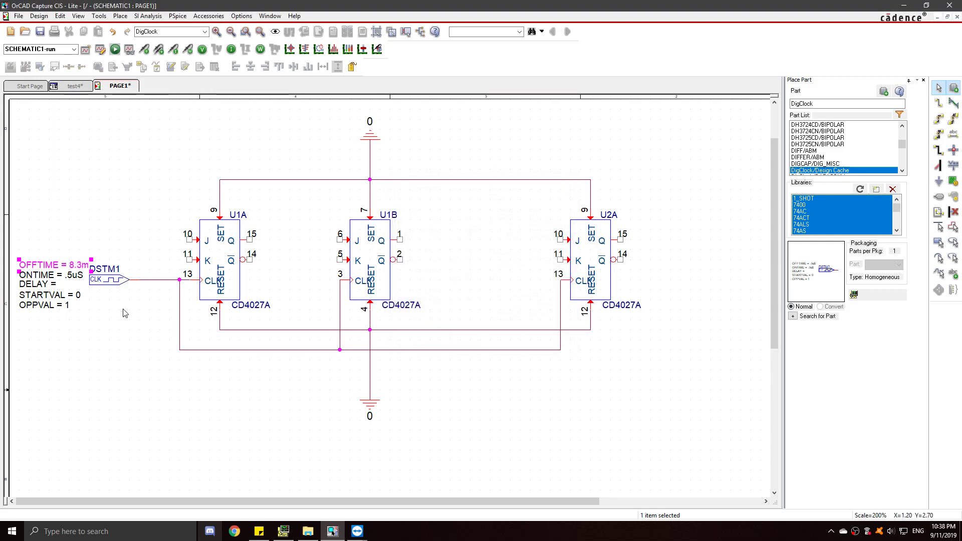
{"action": "double_click", "coordinate": [68, 276]}
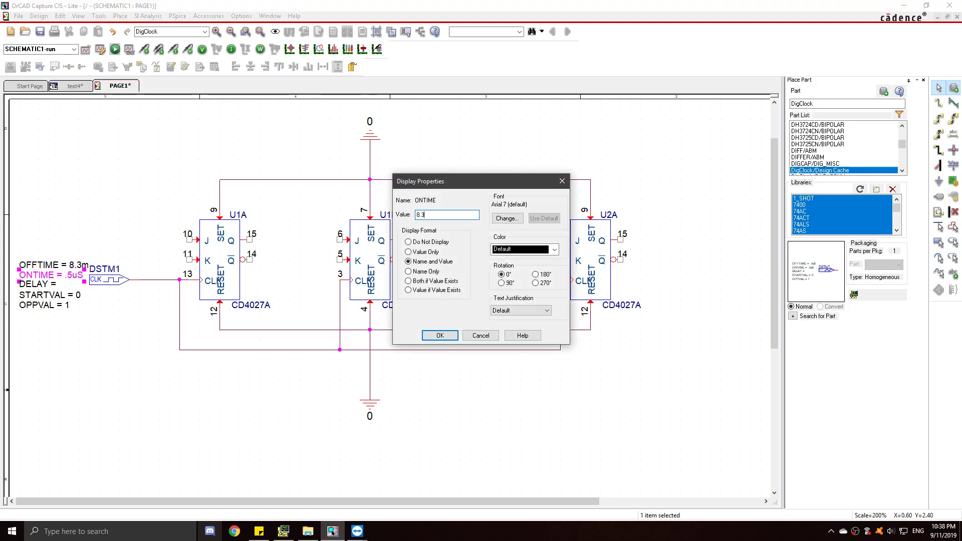
{"action": "left_click", "coordinate": [439, 335]}
{"action": "left_click", "coordinate": [505, 394]}
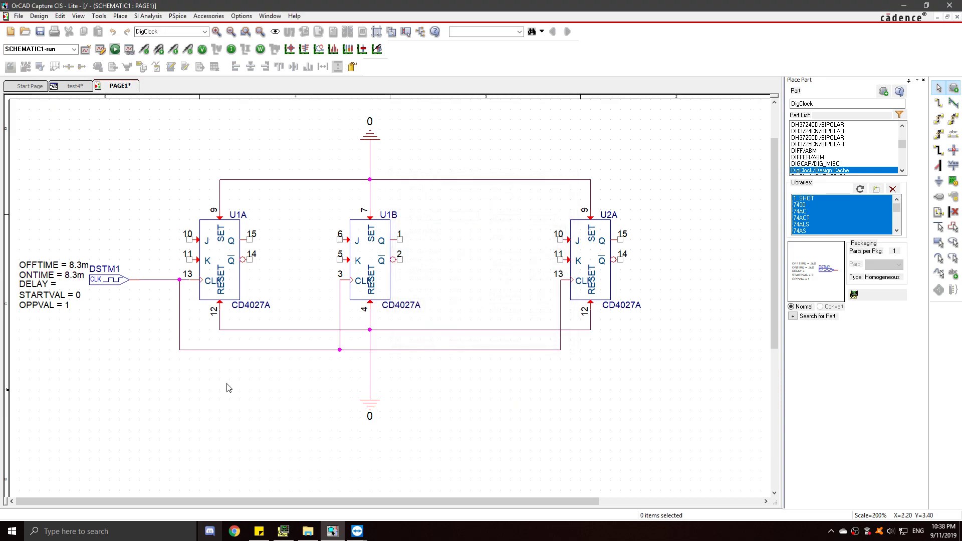
Tie U1A's J and K pins 10 and 11 together with a lead running left.
{"action": "key", "text": "w"}
{"action": "left_click", "coordinate": [189, 259]}
{"action": "left_click", "coordinate": [189, 239]}
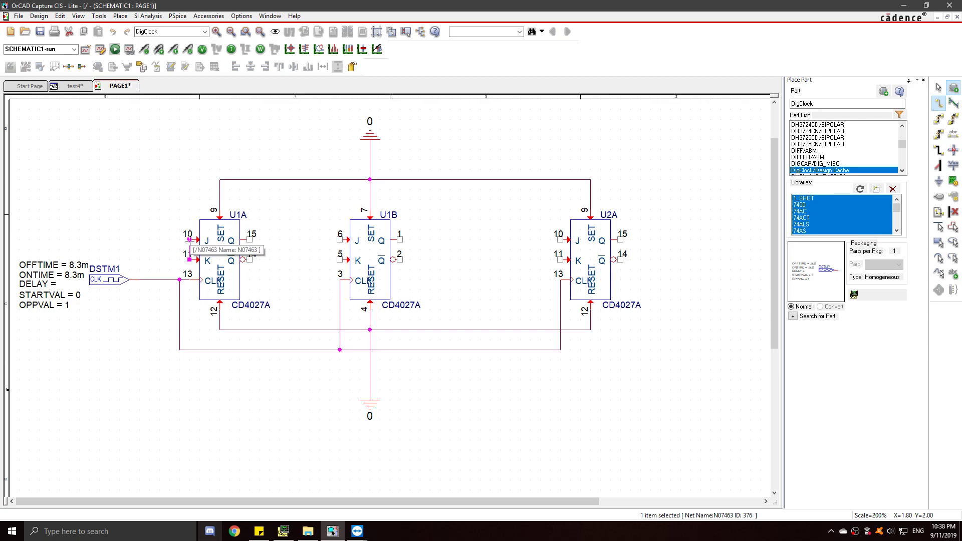
{"action": "left_click", "coordinate": [189, 240]}
{"action": "key", "text": "Escape"}
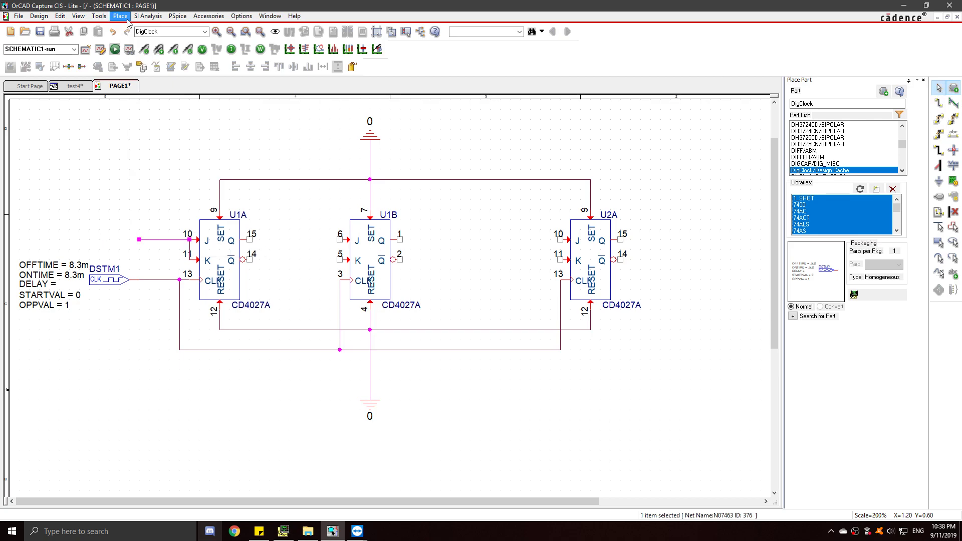
Pick a PSpice DC voltage source, then cancel it and dismiss the stray text dialog.
{"action": "left_click", "coordinate": [120, 15]}
{"action": "mouse_move", "coordinate": [180, 60]}
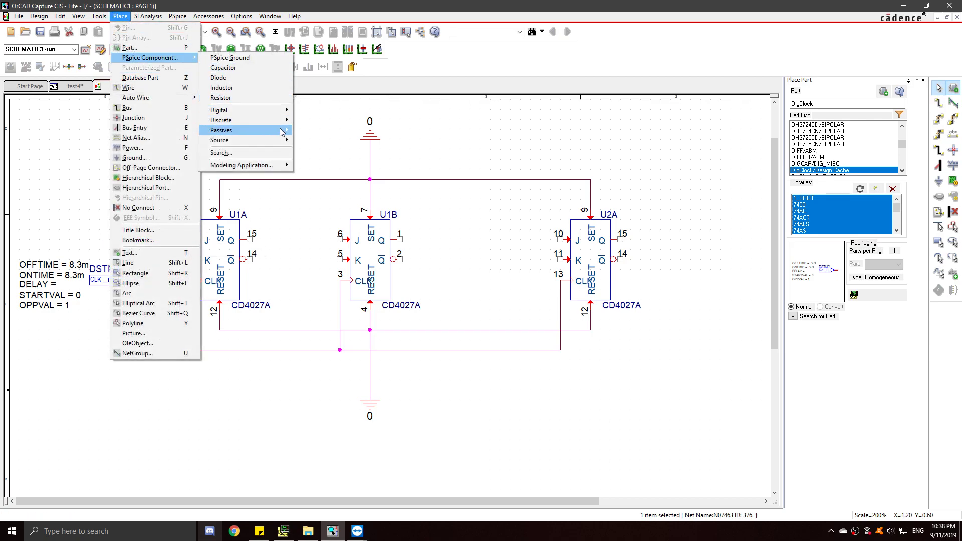
{"action": "mouse_move", "coordinate": [294, 145]}
{"action": "mouse_move", "coordinate": [327, 159]}
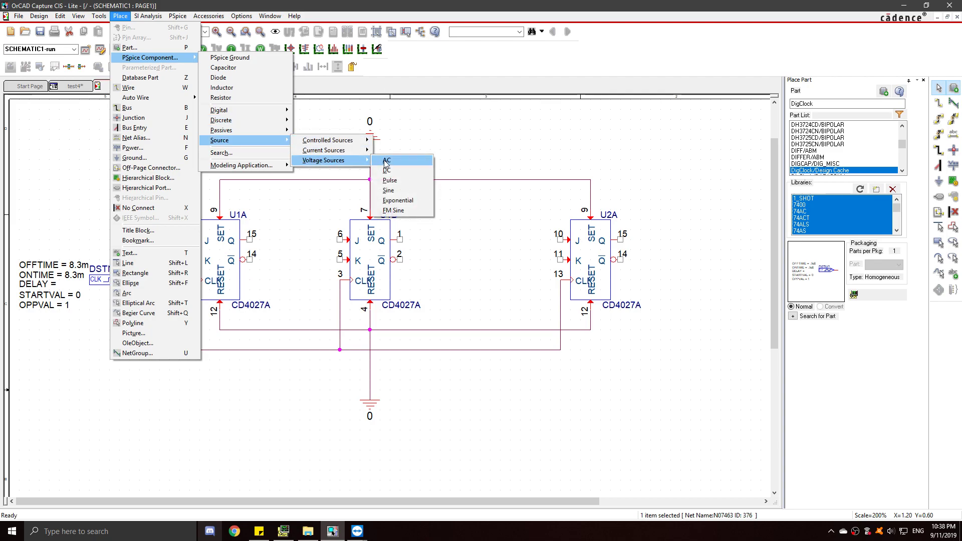
{"action": "left_click", "coordinate": [378, 163]}
{"action": "key", "text": "t"}
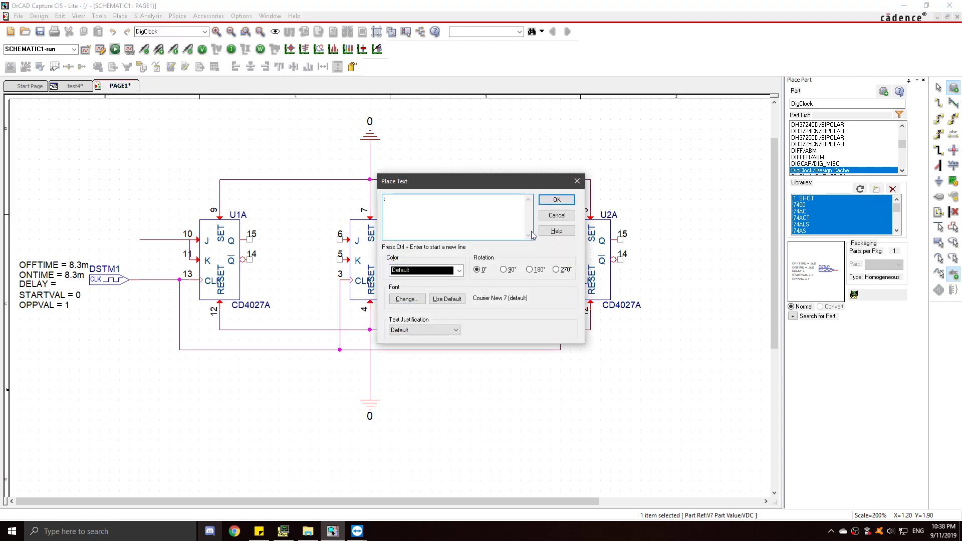
{"action": "left_click", "coordinate": [554, 216]}
Place DC source V1 rotated horizontally at the J/K lead and set it to 5.
{"action": "left_click", "coordinate": [120, 15]}
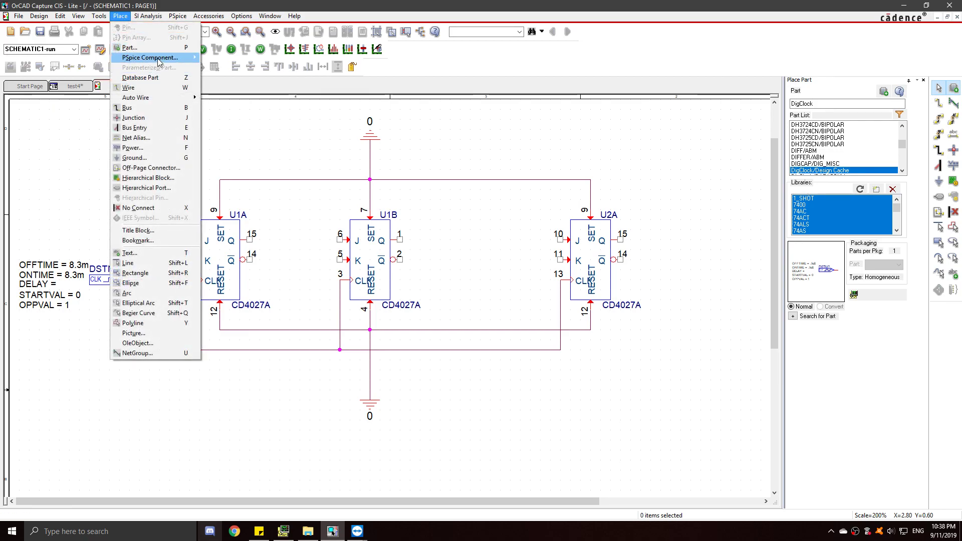
{"action": "mouse_move", "coordinate": [166, 57]}
{"action": "mouse_move", "coordinate": [280, 144]}
{"action": "mouse_move", "coordinate": [341, 159]}
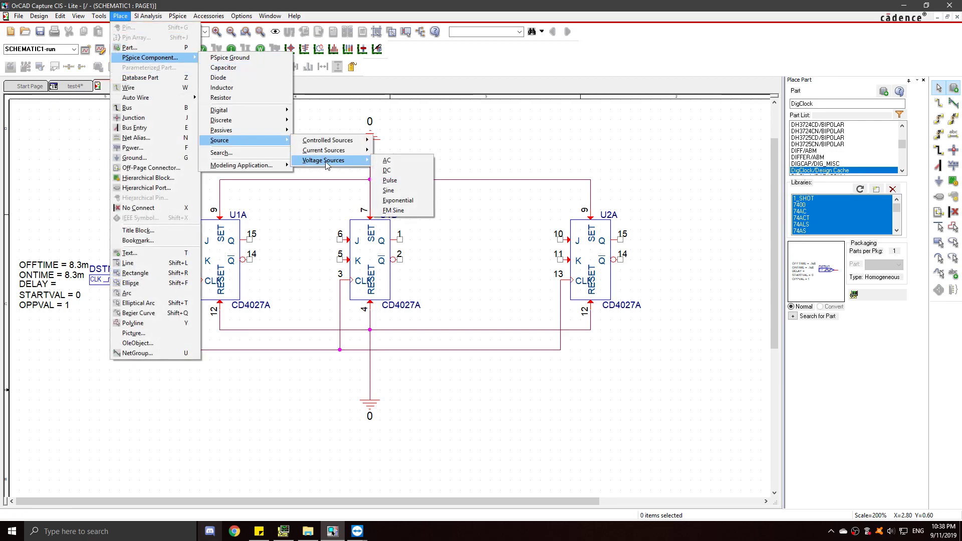
{"action": "left_click", "coordinate": [383, 170]}
{"action": "key", "text": "r"}
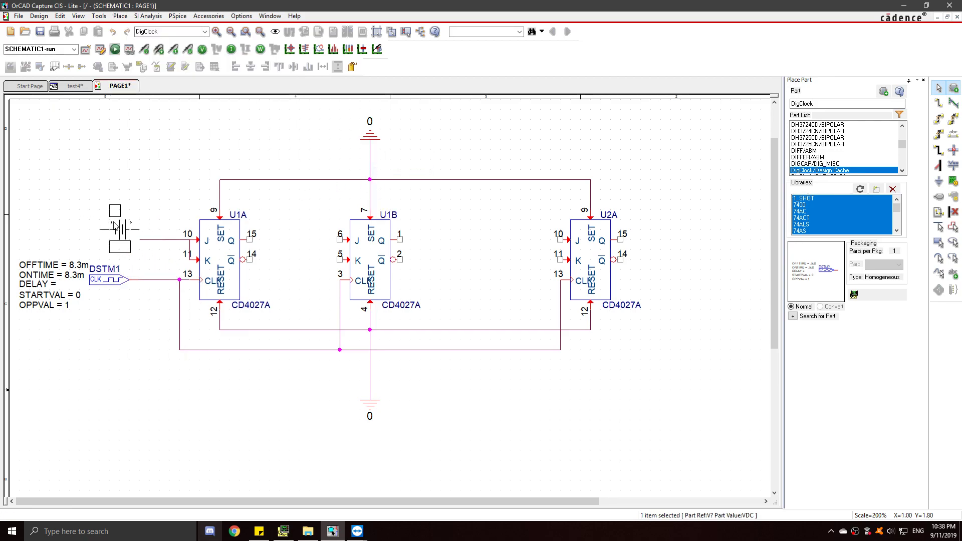
{"action": "left_click", "coordinate": [107, 239]}
{"action": "key", "text": "Escape"}
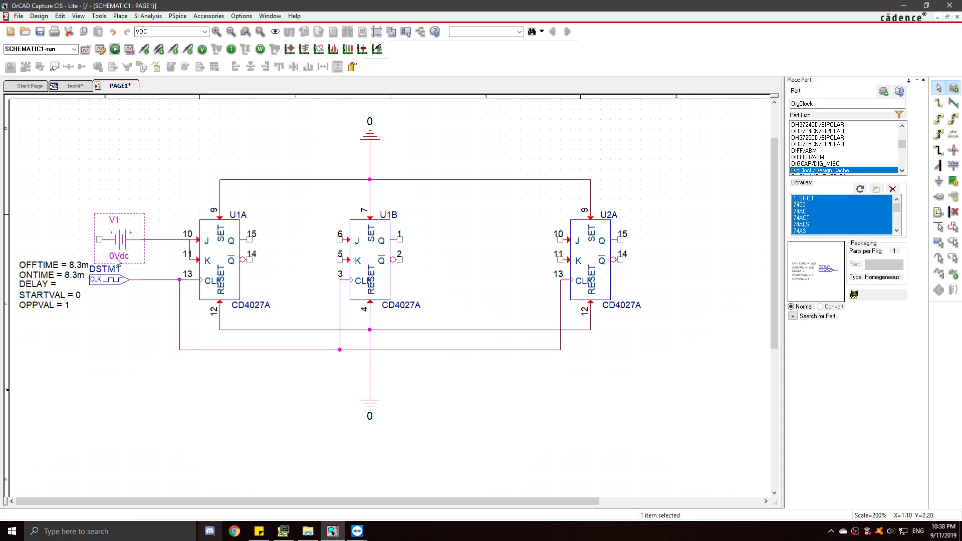
{"action": "double_click", "coordinate": [116, 260]}
{"action": "key", "text": "Return"}
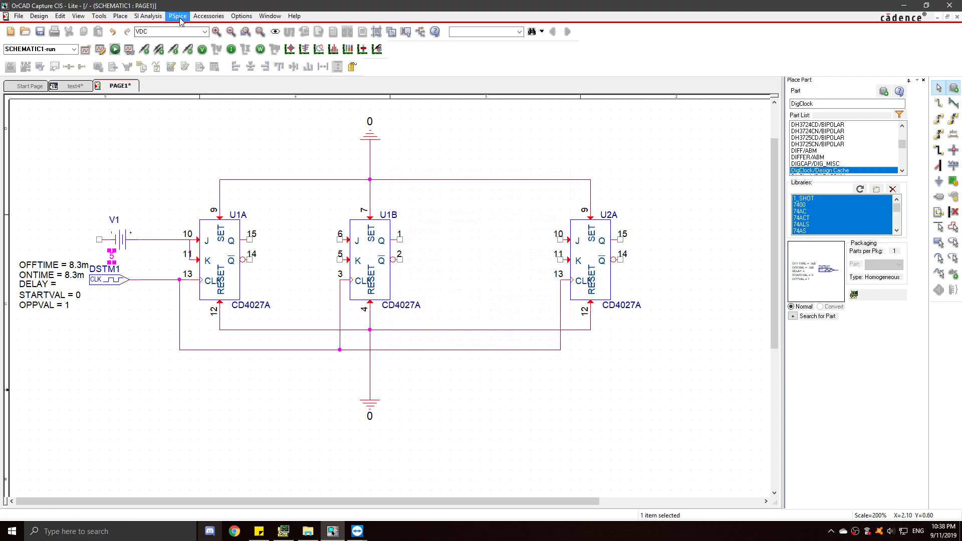
Add a 0 ground symbol to V1's left terminal.
{"action": "left_click", "coordinate": [120, 16]}
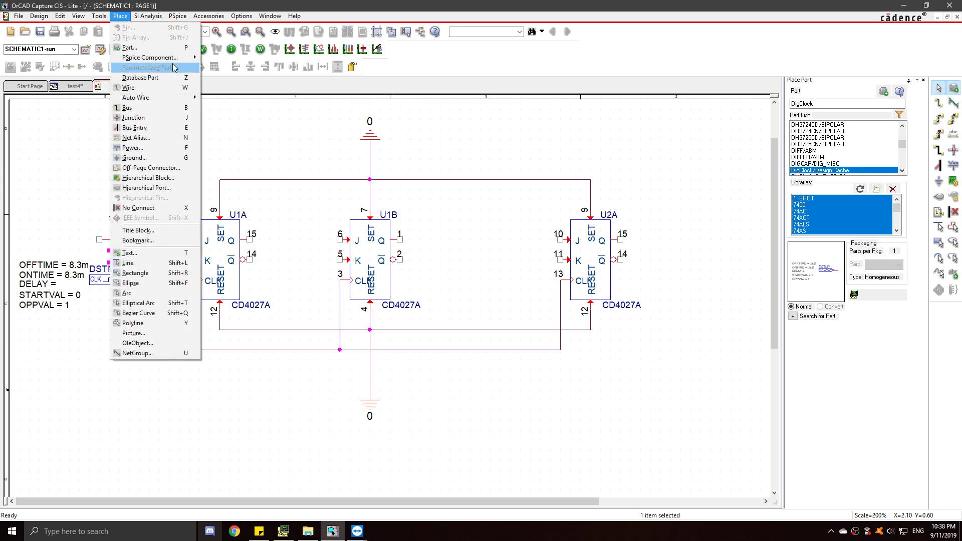
{"action": "mouse_move", "coordinate": [183, 59]}
{"action": "left_click", "coordinate": [235, 59]}
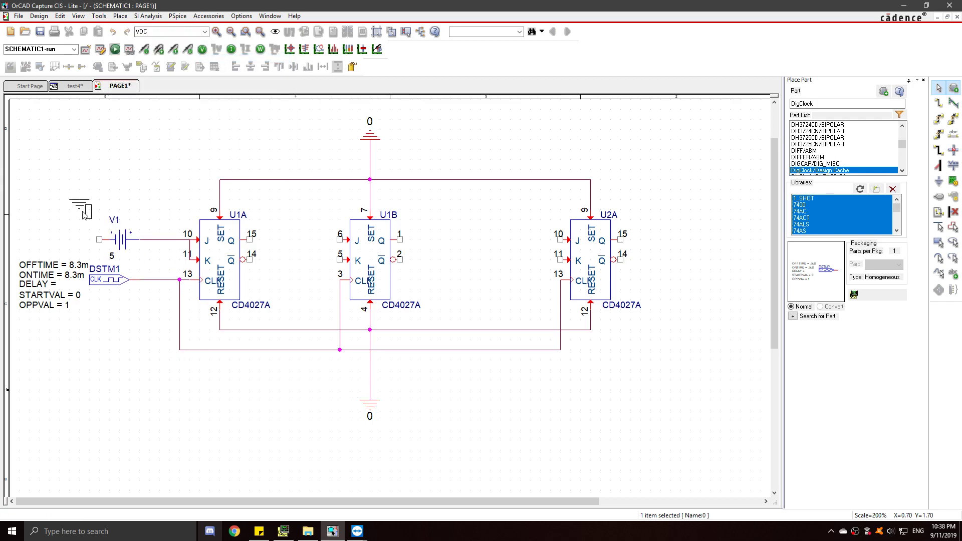
{"action": "left_click", "coordinate": [100, 239]}
{"action": "key", "text": "Escape"}
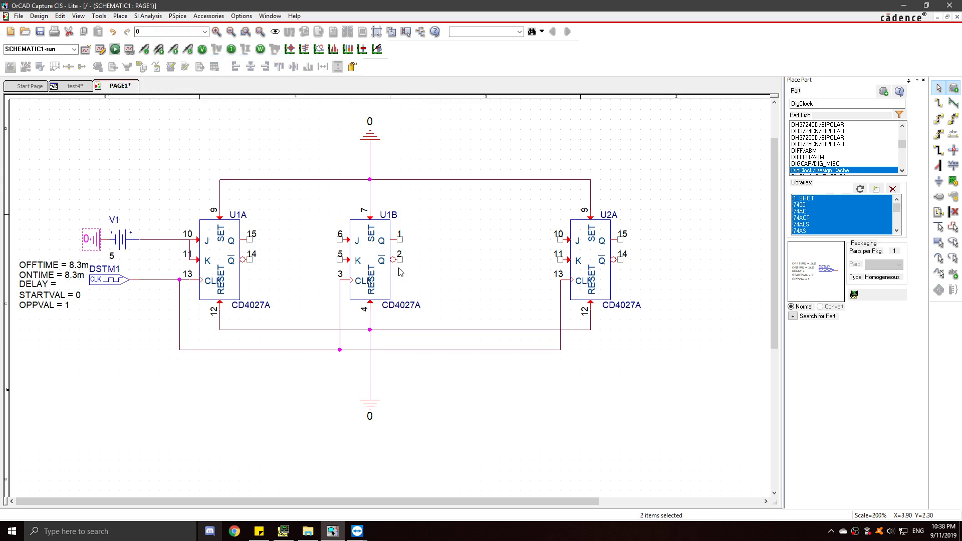
Replace DigClock with cd4081 in Place Part and drop AND gate U3A between U1B and U2A.
{"action": "left_click", "coordinate": [864, 108]}
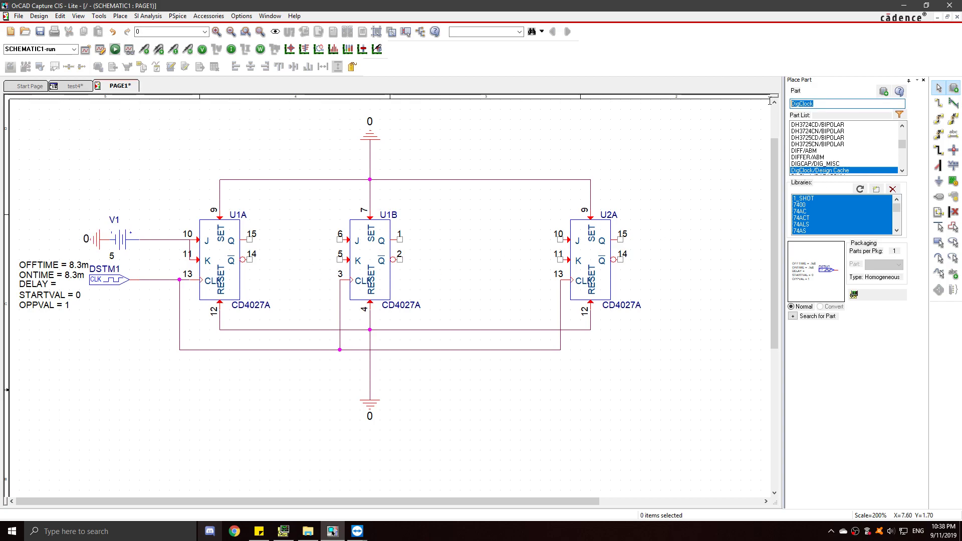
{"action": "key", "text": "BackSpace"}
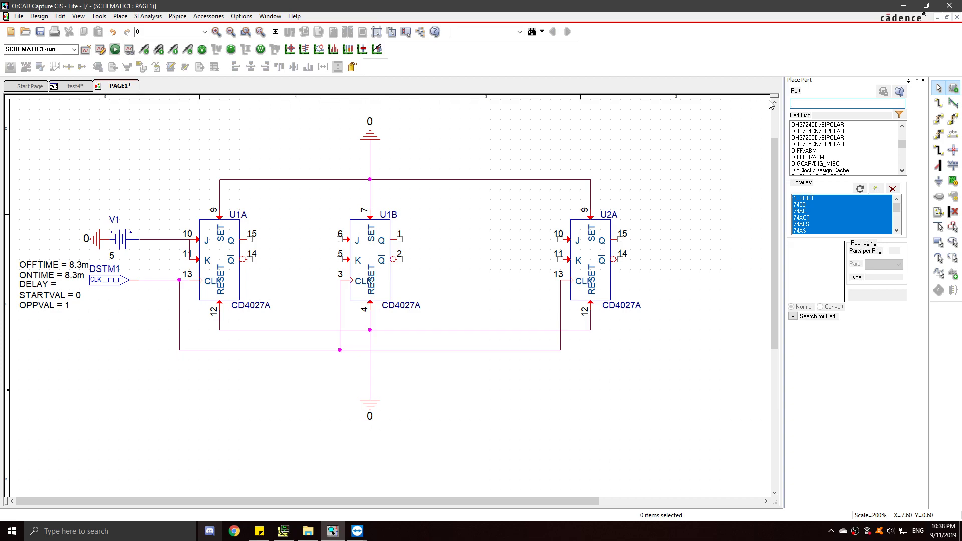
{"action": "type", "text": "cd40"}
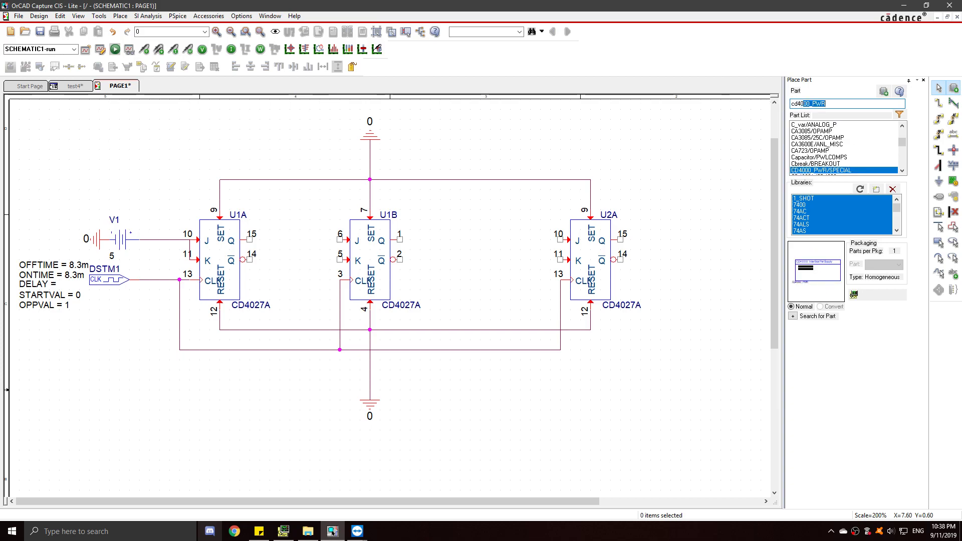
{"action": "type", "text": "81B"}
{"action": "key", "text": "Return"}
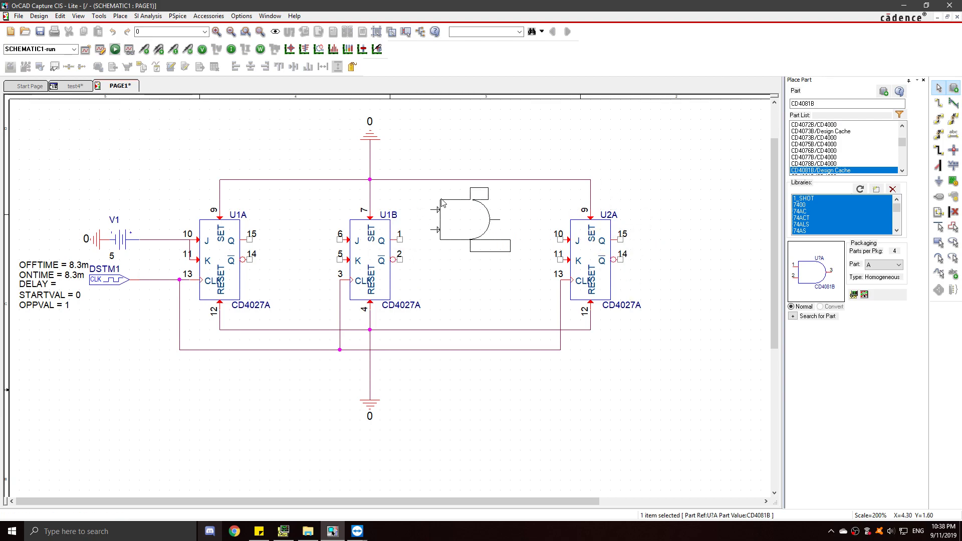
{"action": "left_click", "coordinate": [447, 211]}
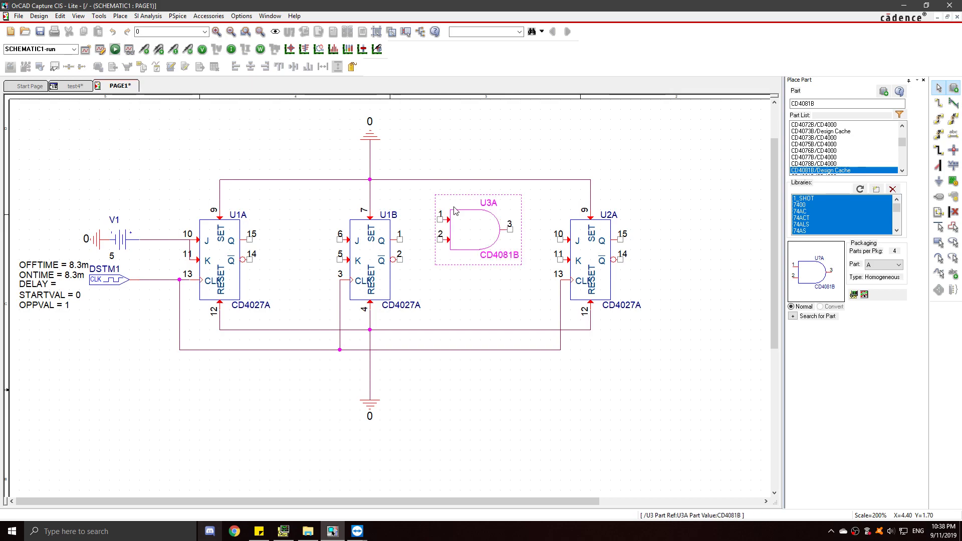
Wire U1A's Q pin 15 to U3A input pin 1 and to U1B's joined J/K pins 6 and 5.
{"action": "key", "text": "w"}
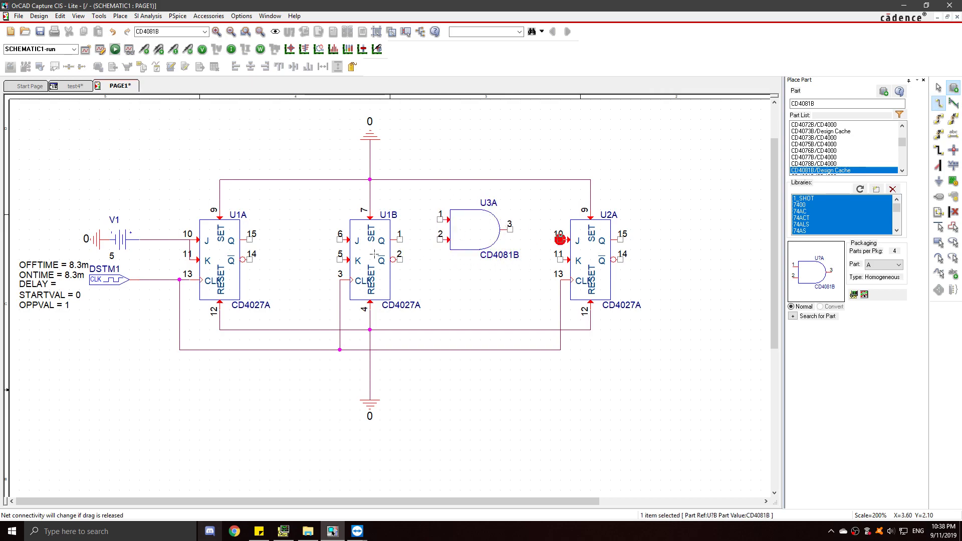
{"action": "key", "text": "Escape"}
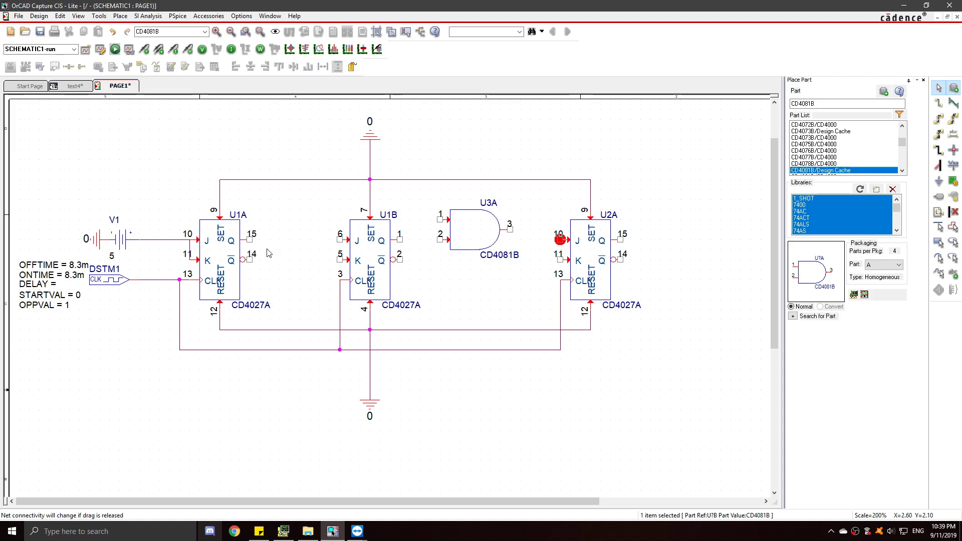
{"action": "key", "text": "w"}
{"action": "left_click", "coordinate": [250, 240]}
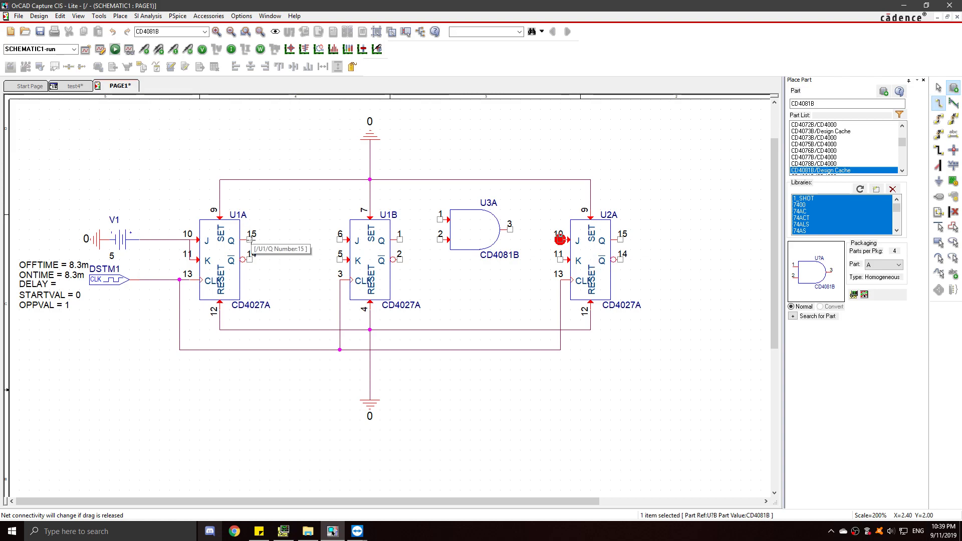
{"action": "left_click", "coordinate": [272, 204]}
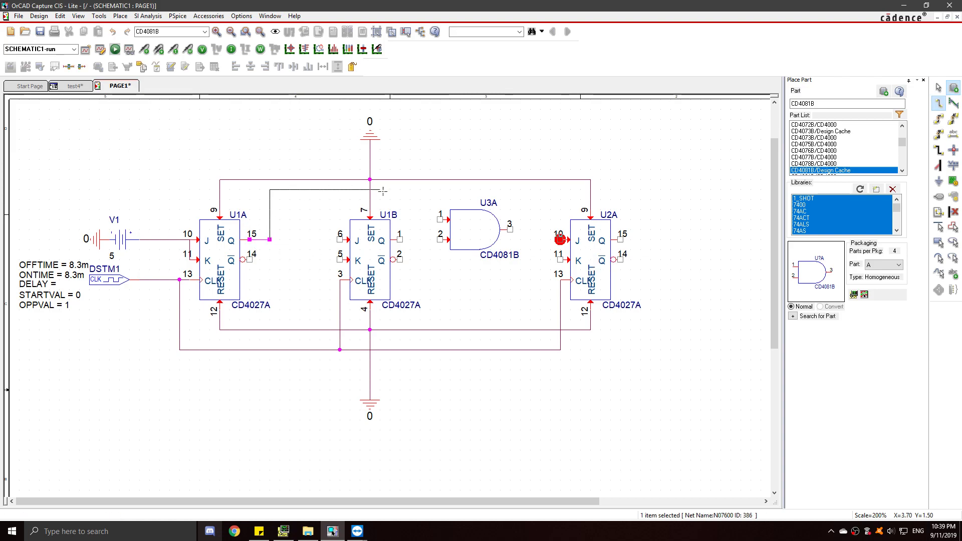
{"action": "left_click", "coordinate": [441, 201]}
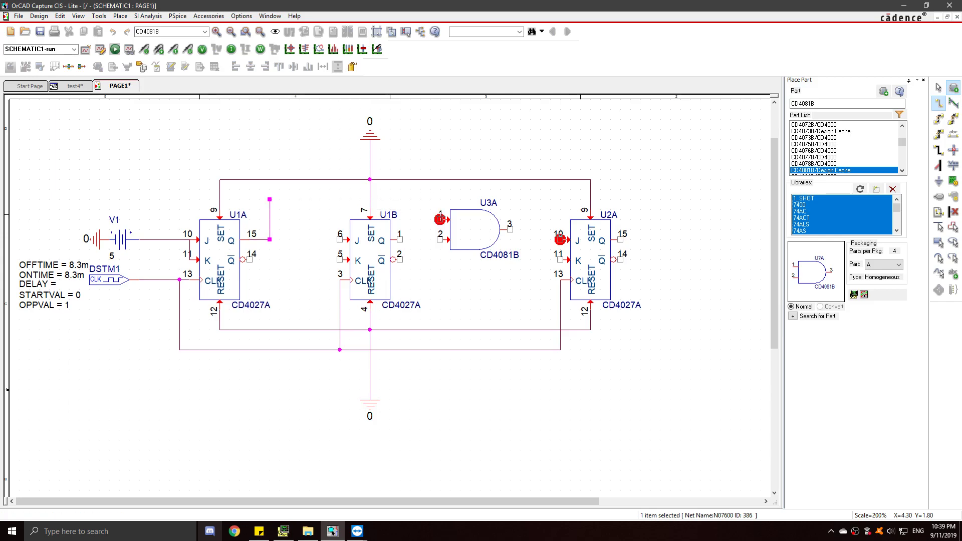
{"action": "left_click", "coordinate": [440, 219]}
{"action": "left_click", "coordinate": [270, 240]}
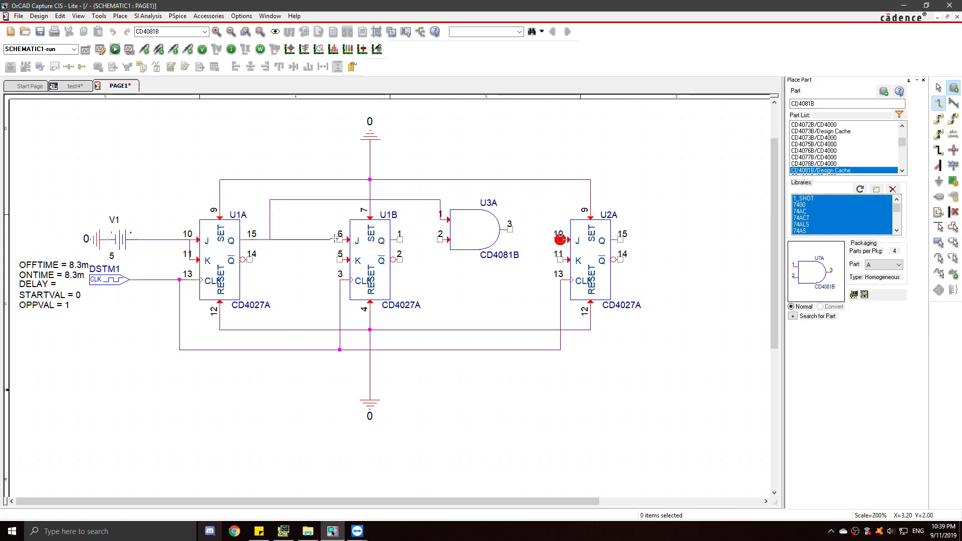
{"action": "left_click", "coordinate": [343, 240]}
{"action": "left_click", "coordinate": [339, 259]}
{"action": "left_click", "coordinate": [339, 259]}
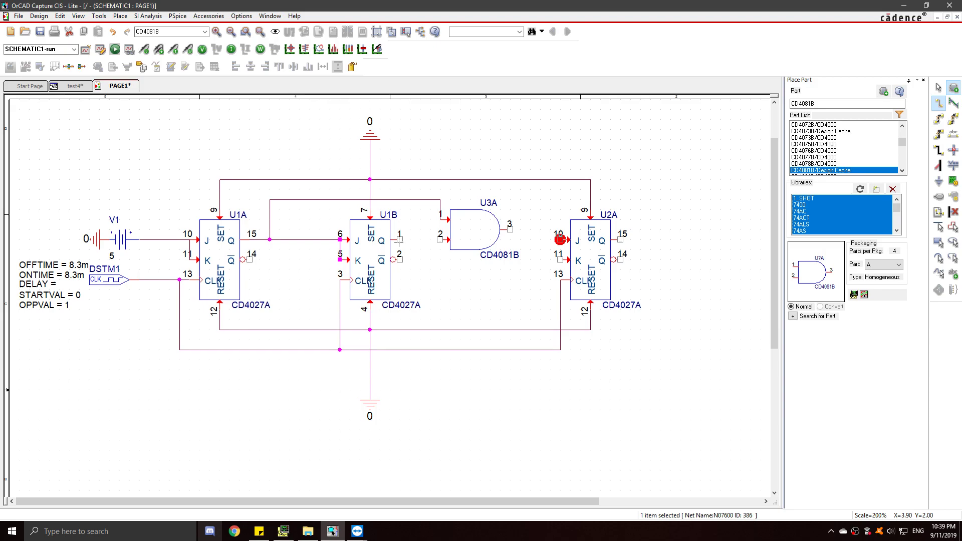
Connect U1B pin 1 to U3A pin 2, and U3A output pin 3 to U2A pins 10/11.
{"action": "left_click", "coordinate": [399, 239]}
{"action": "left_click", "coordinate": [440, 240]}
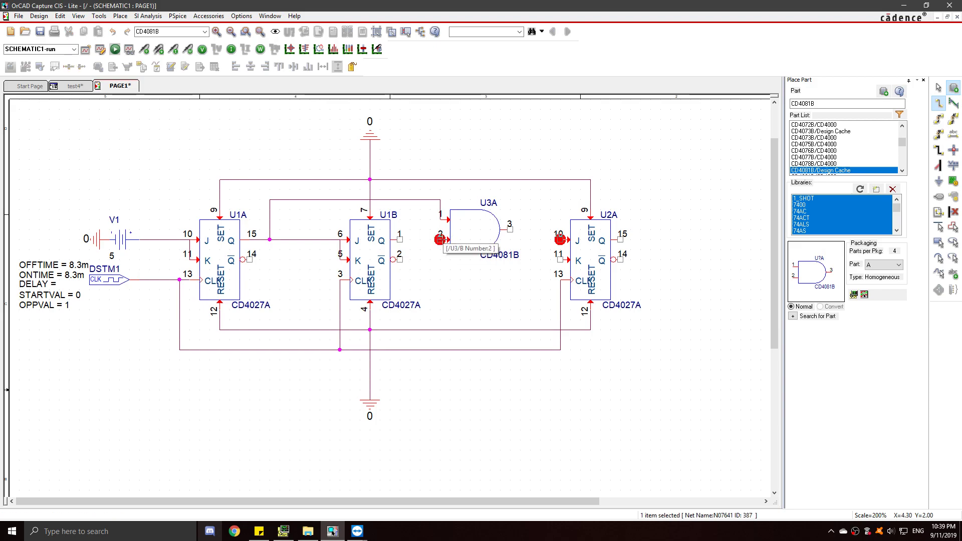
{"action": "left_click", "coordinate": [510, 229]}
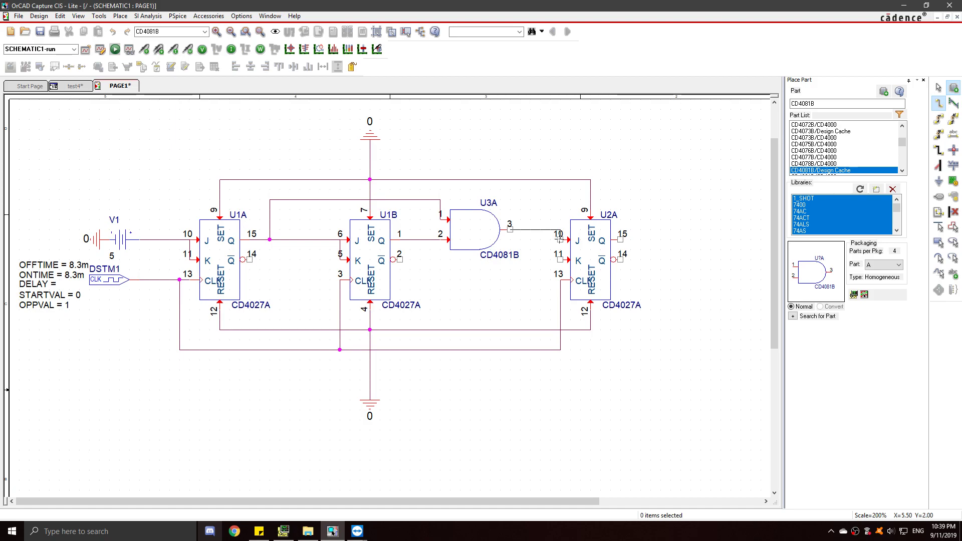
{"action": "left_click", "coordinate": [559, 239]}
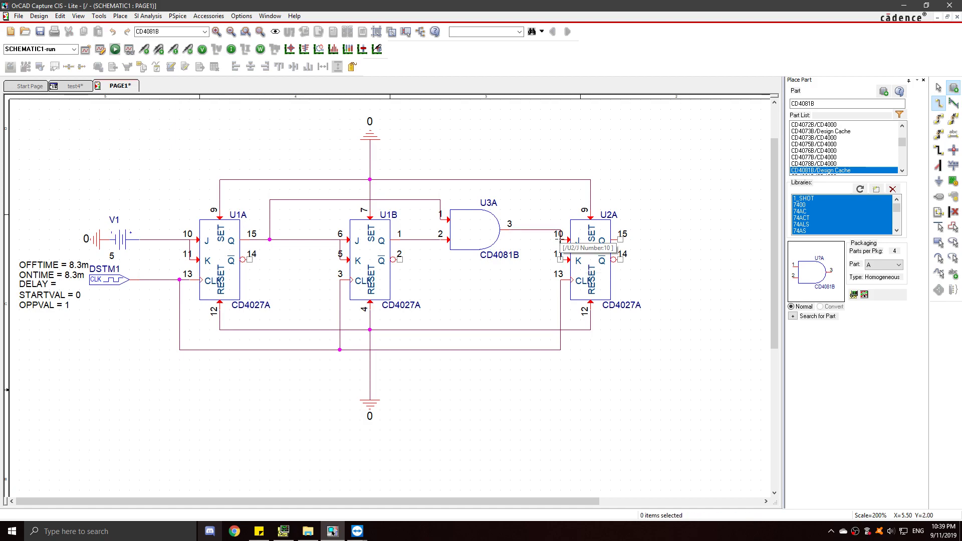
{"action": "left_click", "coordinate": [560, 259]}
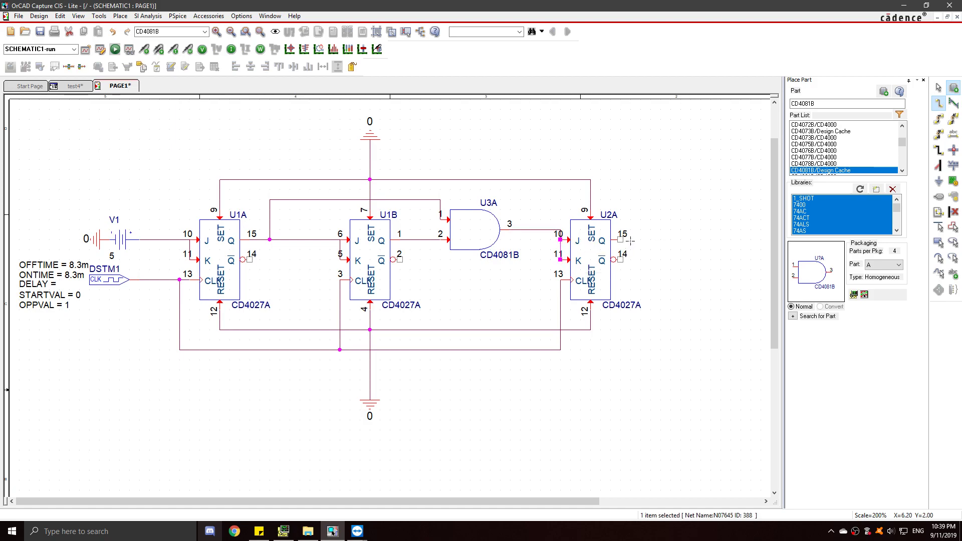
{"action": "key", "text": "Escape"}
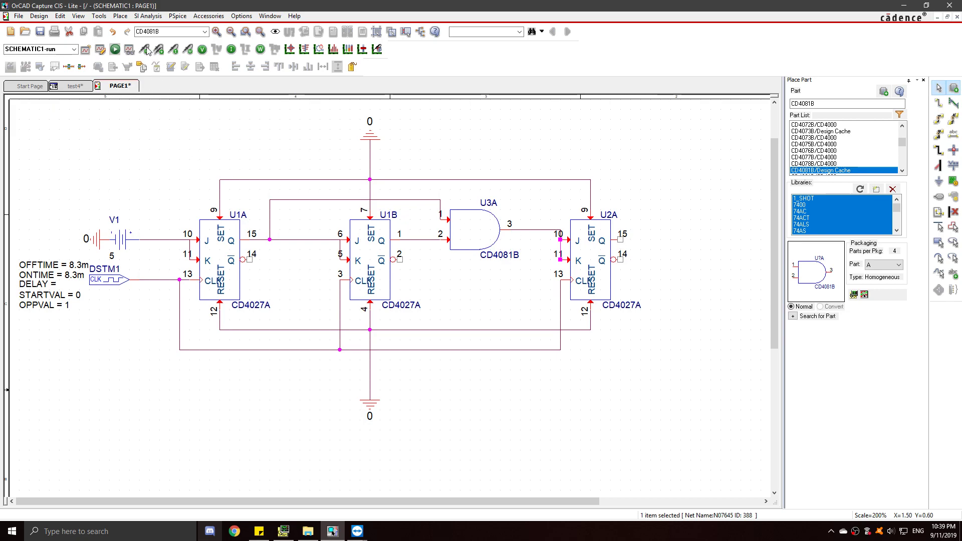
Add Voltage/Level markers to the clock wire and the Q outputs of U1A, U1B and U2A.
{"action": "left_click", "coordinate": [201, 144]}
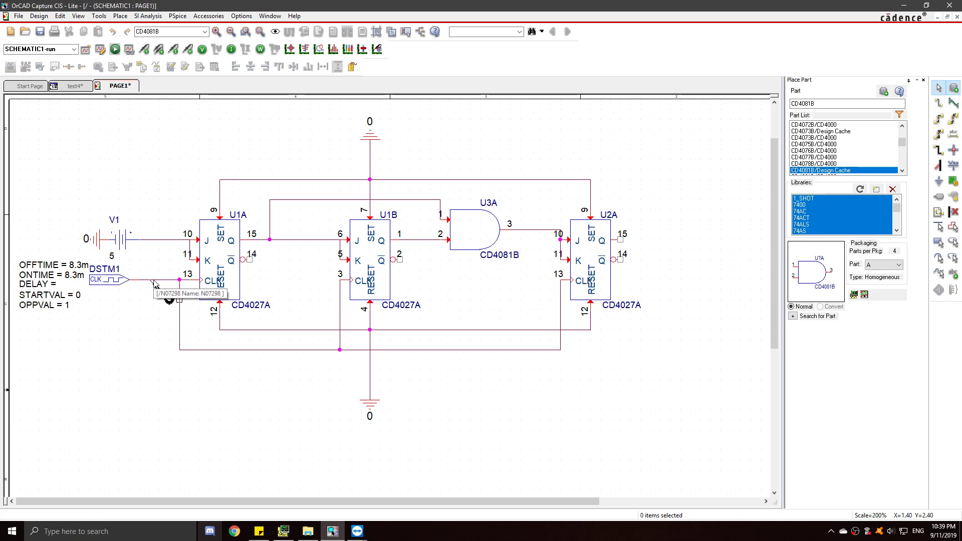
{"action": "left_click", "coordinate": [252, 244]}
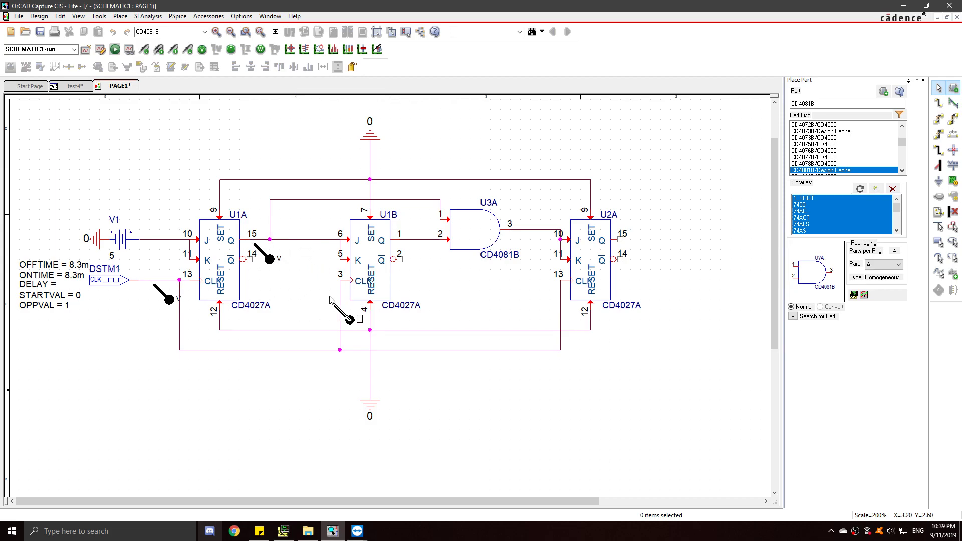
{"action": "left_click", "coordinate": [405, 244]}
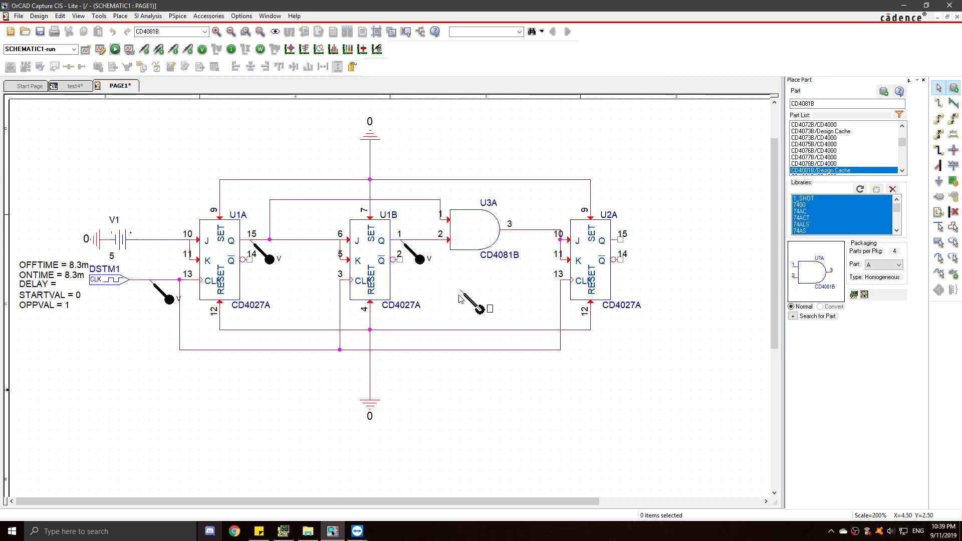
{"action": "left_click", "coordinate": [623, 242]}
{"action": "key", "text": "Escape"}
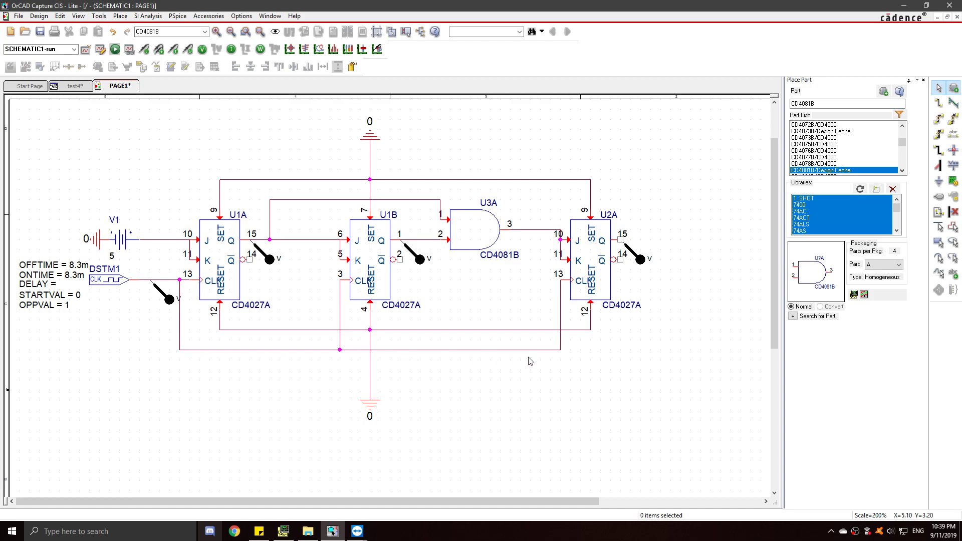
Set DIGINITSTATE to 0 under Gate Level Simulation > General in the simulation profile.
{"action": "left_click", "coordinate": [100, 50]}
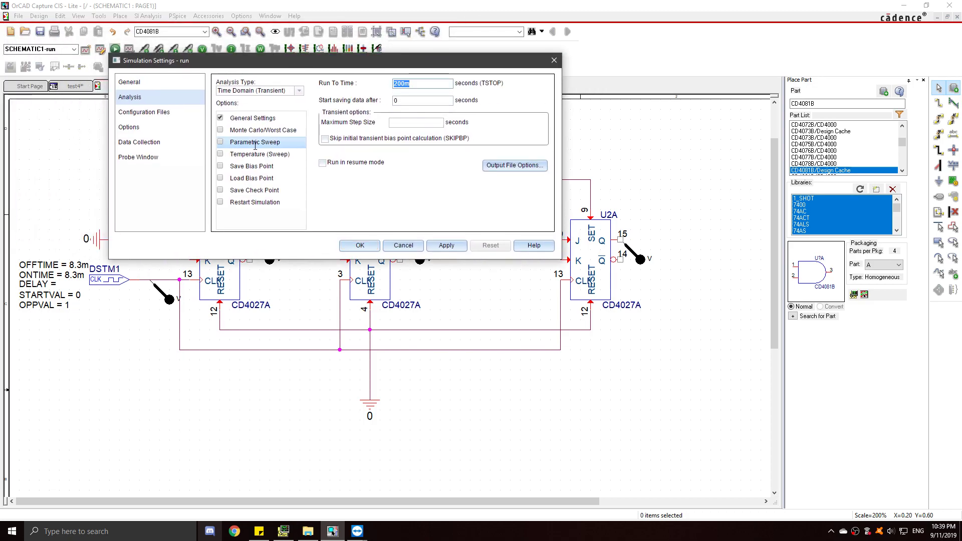
{"action": "left_click", "coordinate": [150, 127]}
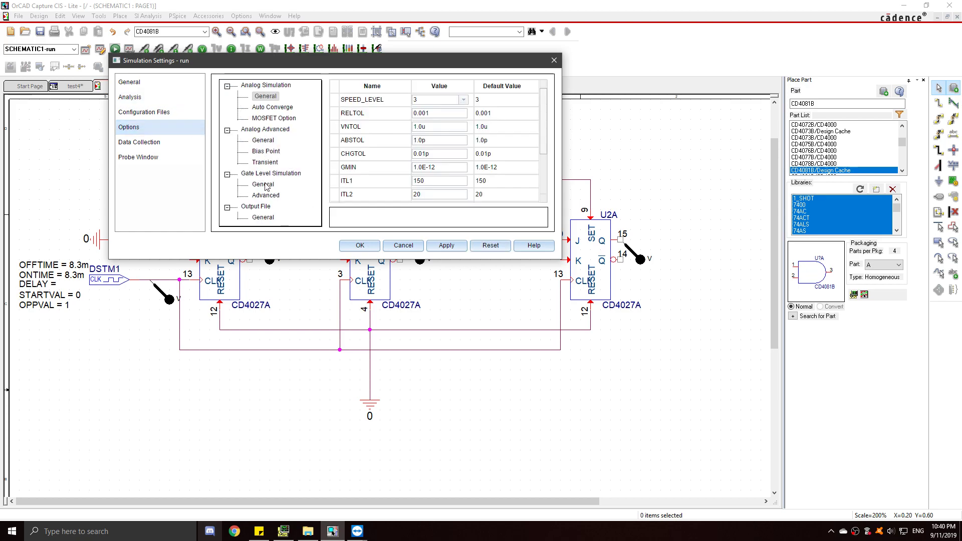
{"action": "left_click", "coordinate": [266, 185]}
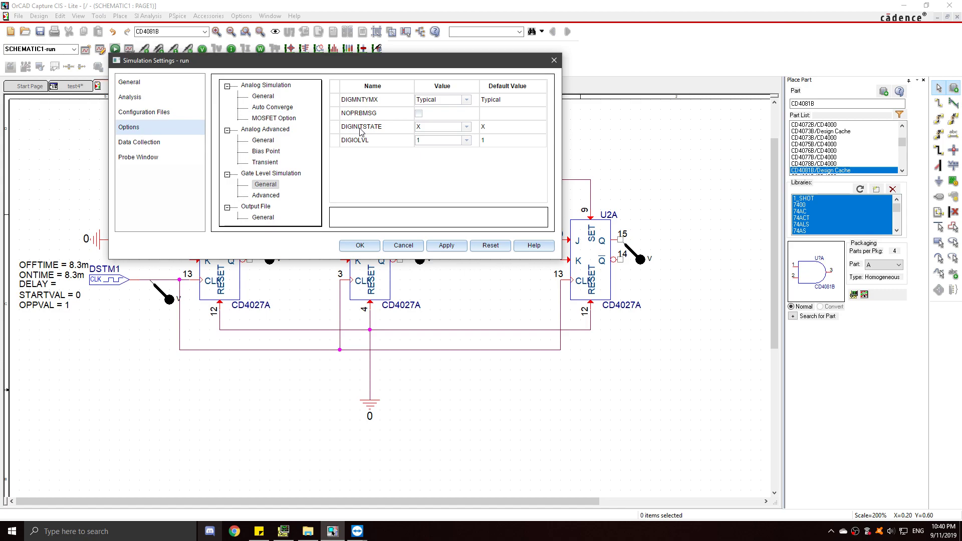
{"action": "left_click", "coordinate": [441, 126]}
{"action": "left_click", "coordinate": [466, 126]}
{"action": "left_click", "coordinate": [440, 143]}
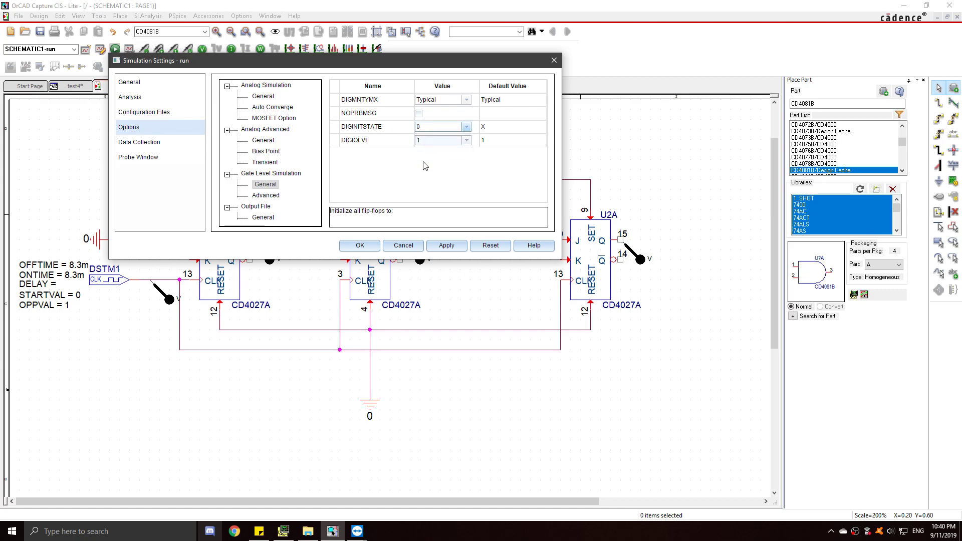
{"action": "left_click", "coordinate": [360, 244]}
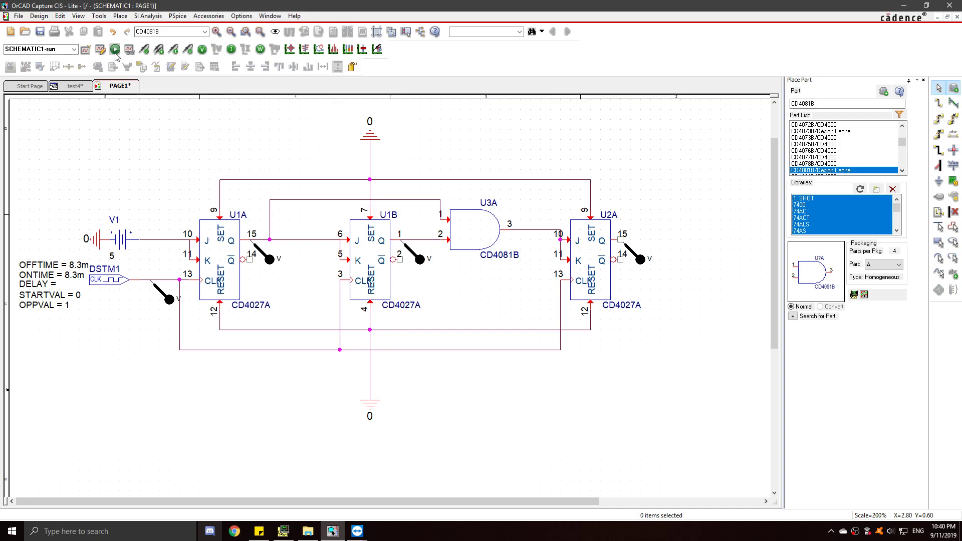
Run the PSpice simulation, review the U2A:CLK, U1A:Q, U1B:Q and U2A:Q traces, then close it.
{"action": "left_click", "coordinate": [114, 50]}
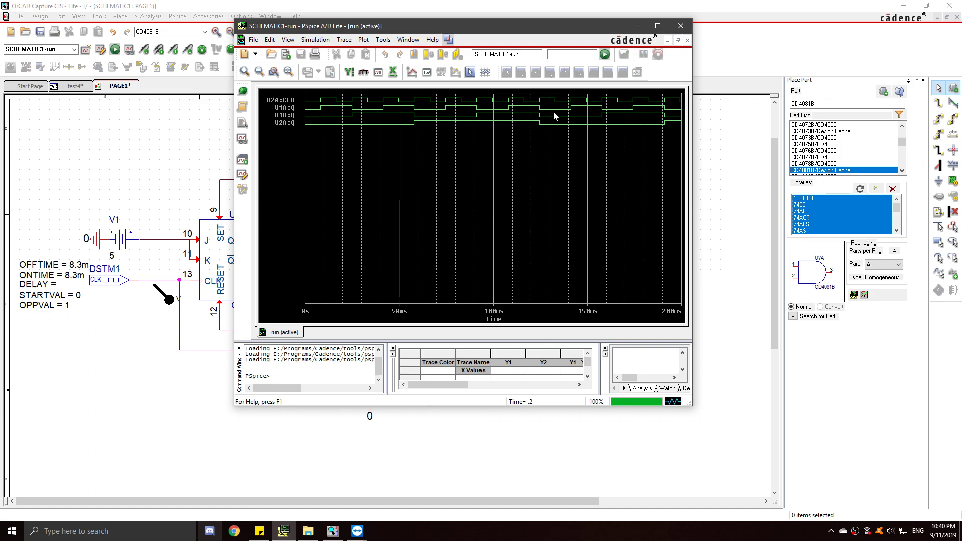
{"action": "left_click", "coordinate": [680, 26]}
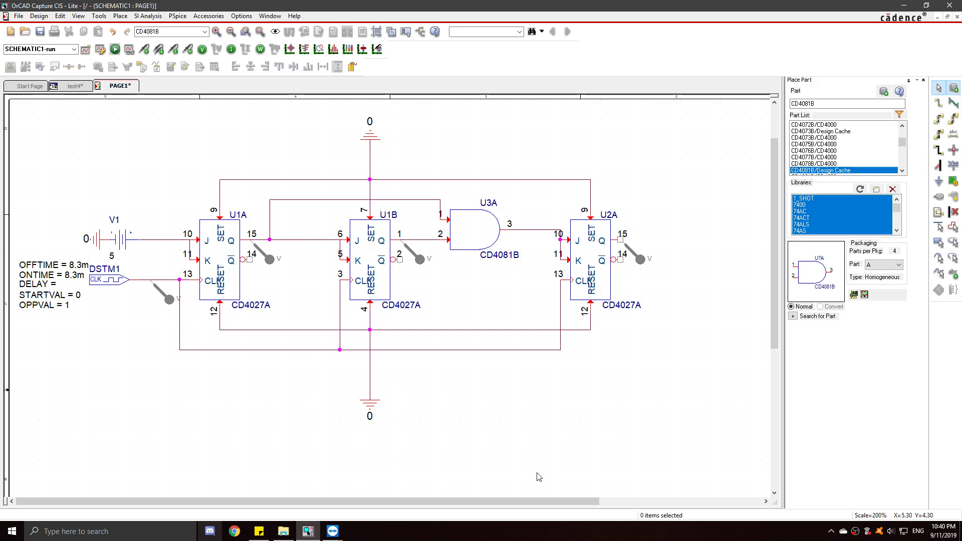
Switch to the remote OneNote notes listing the 4073, 4081 and 4027 parts.
{"action": "scroll", "coordinate": [573, 403], "scroll_direction": "down", "scroll_amount": 1}
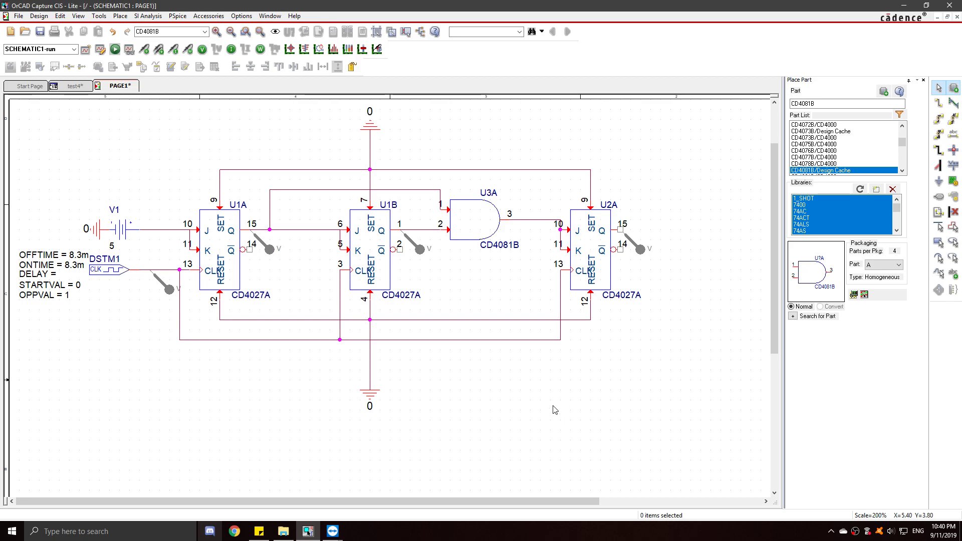
{"action": "left_click", "coordinate": [378, 481]}
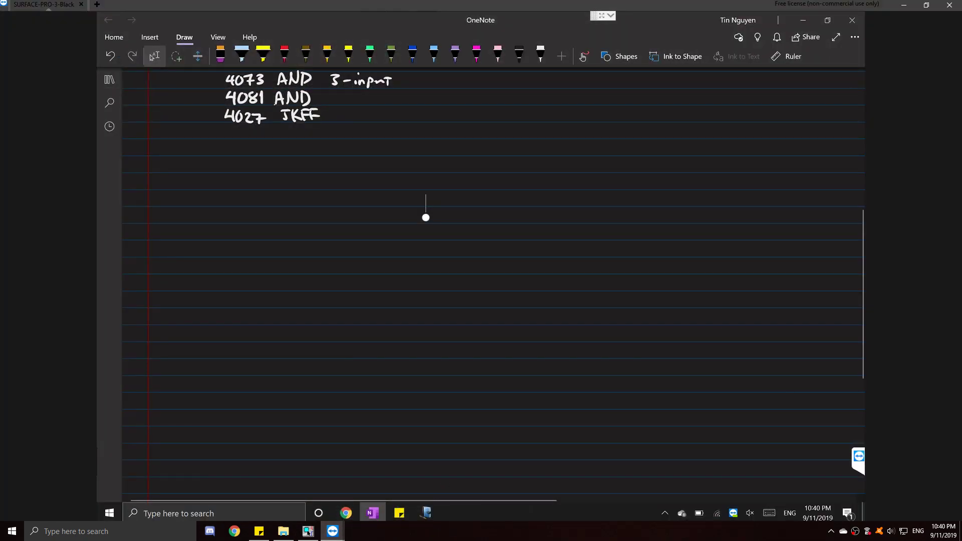
Sketch state 110 feeding a 3-input AND with A inverted driving Reset, then return to OrCAD.
{"action": "left_click_drag", "start_coordinate": [426, 217], "coordinate": [425, 111]}
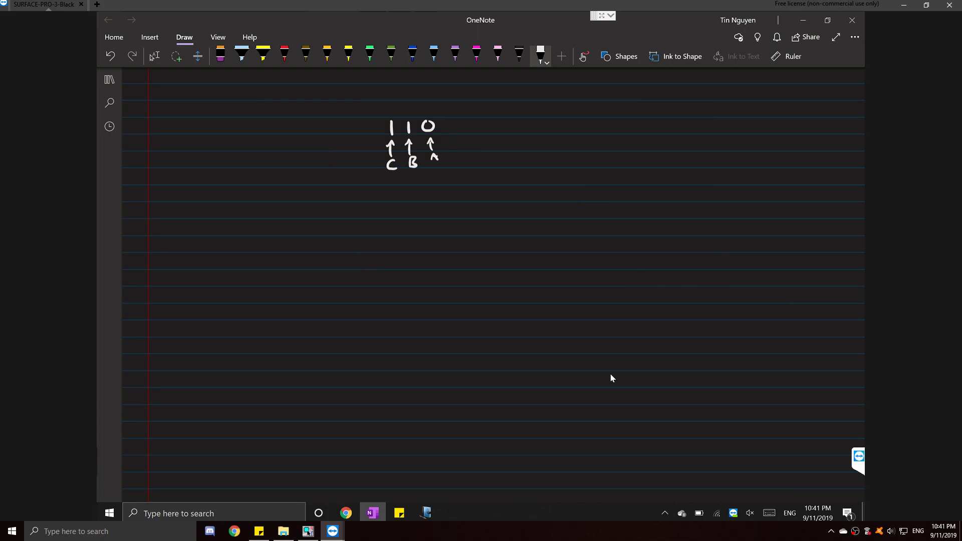
{"action": "mouse_move", "coordinate": [479, 209]}
{"action": "left_mouse_down"}
{"action": "mouse_move", "coordinate": [481, 238]}
{"action": "mouse_move", "coordinate": [500, 234]}
{"action": "left_mouse_up"}
{"action": "mouse_move", "coordinate": [453, 206]}
{"action": "left_mouse_down"}
{"action": "mouse_move", "coordinate": [482, 204]}
{"action": "mouse_move", "coordinate": [479, 220]}
{"action": "left_mouse_up"}
{"action": "left_click_drag", "start_coordinate": [453, 237], "coordinate": [459, 235]}
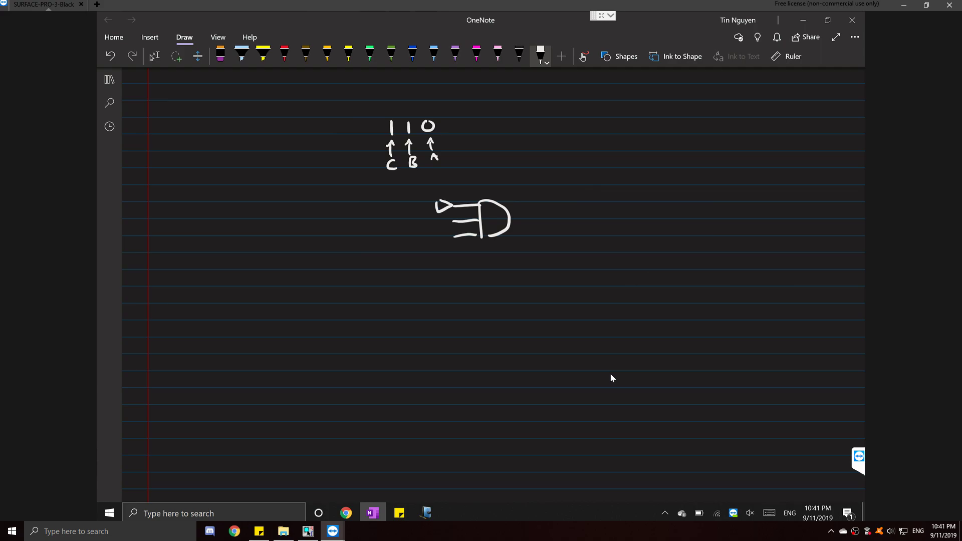
{"action": "left_click_drag", "start_coordinate": [449, 202], "coordinate": [455, 204]}
{"action": "mouse_move", "coordinate": [454, 223]}
{"action": "left_mouse_down"}
{"action": "mouse_move", "coordinate": [398, 231]}
{"action": "mouse_move", "coordinate": [404, 248]}
{"action": "left_mouse_up"}
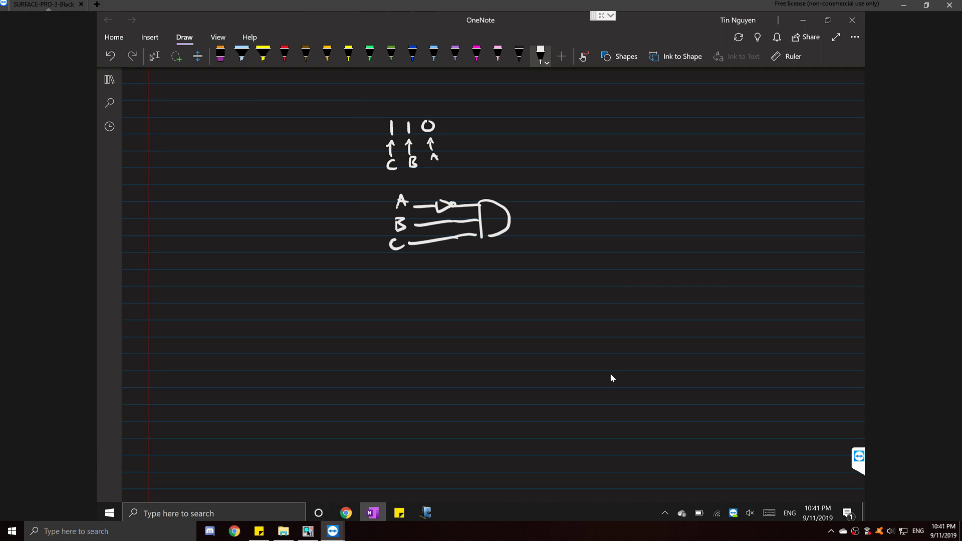
{"action": "mouse_move", "coordinate": [511, 219]}
{"action": "left_mouse_down"}
{"action": "mouse_move", "coordinate": [559, 210]}
{"action": "mouse_move", "coordinate": [562, 199]}
{"action": "mouse_move", "coordinate": [585, 215]}
{"action": "mouse_move", "coordinate": [634, 203]}
{"action": "left_mouse_up"}
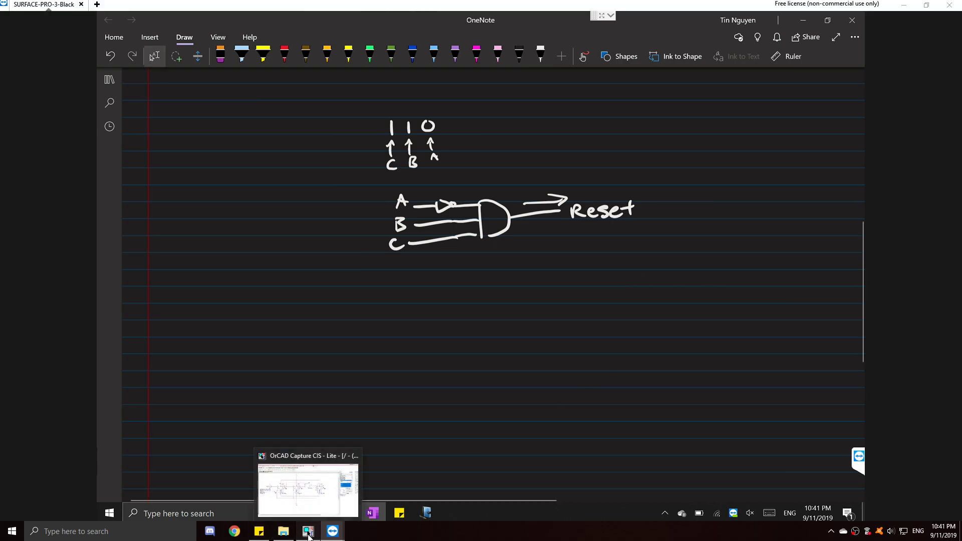
{"action": "left_click", "coordinate": [308, 530]}
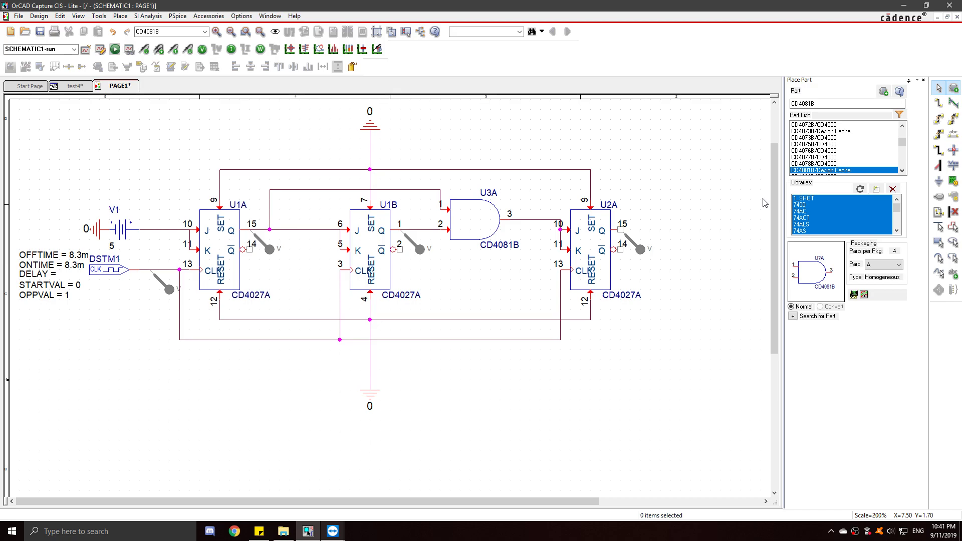
Place a mirrored CD4073B gate as U4A below the flip-flops.
{"action": "left_click_drag", "start_coordinate": [814, 104], "coordinate": [775, 106]}
{"action": "type", "text": "cd40"}
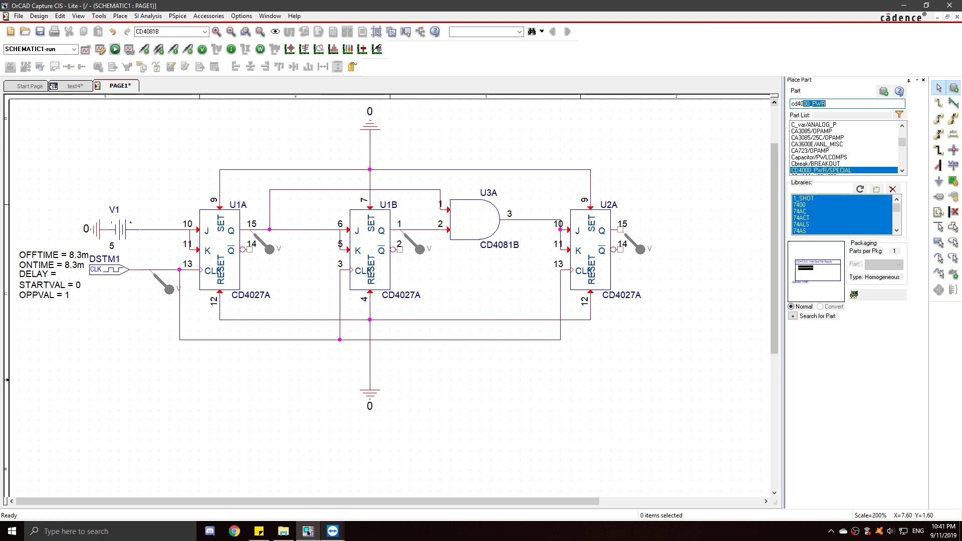
{"action": "type", "text": "72B"}
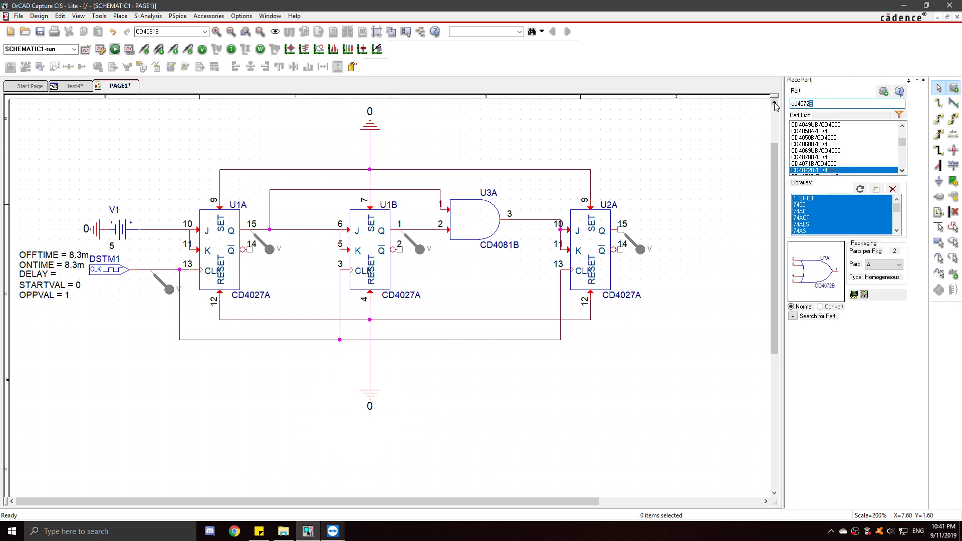
{"action": "key", "text": "BackSpace"}
{"action": "key", "text": "BackSpace"}
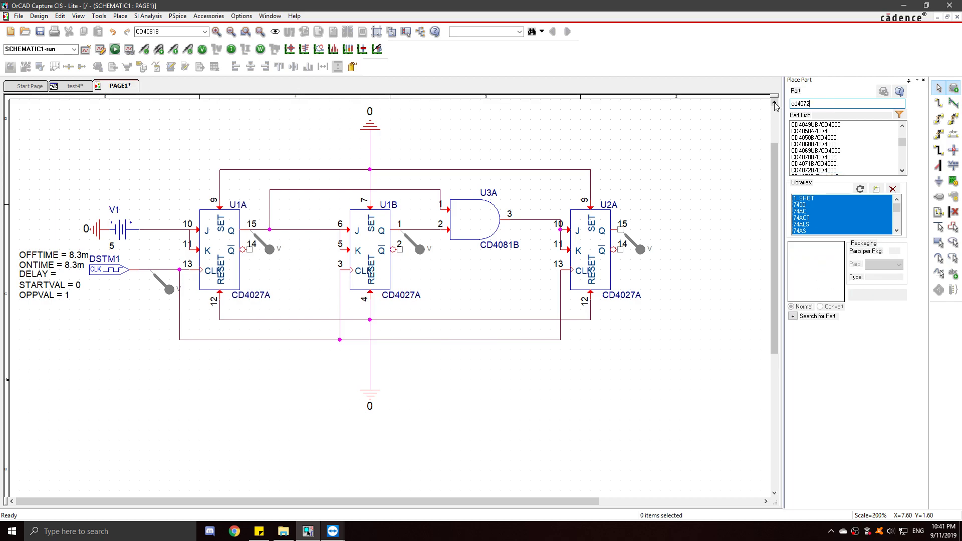
{"action": "type", "text": "3"}
{"action": "key", "text": "Return"}
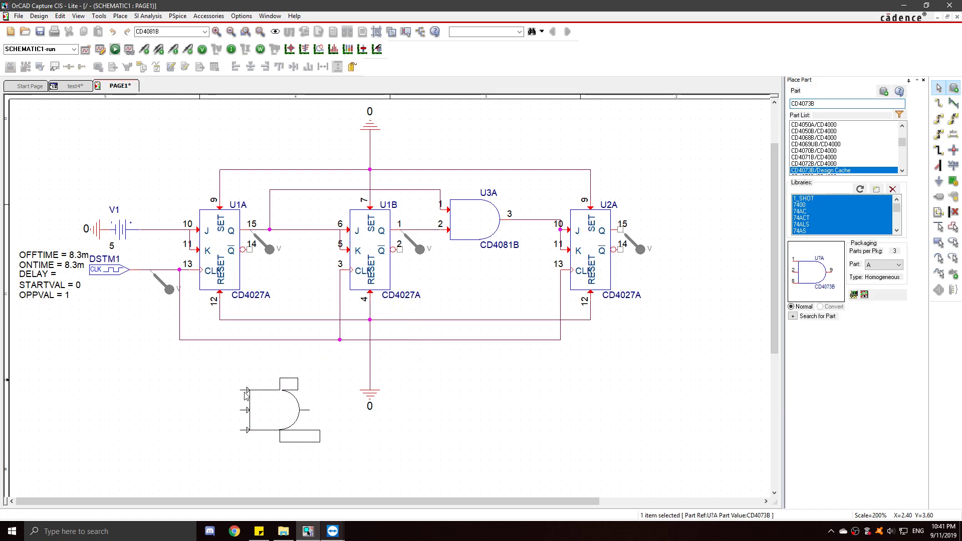
{"action": "key", "text": "h"}
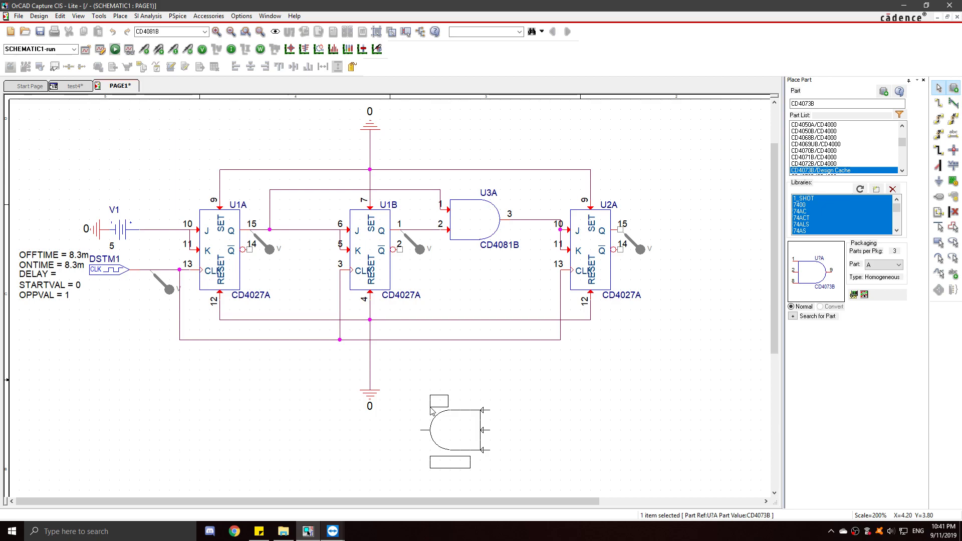
{"action": "left_click", "coordinate": [419, 406]}
Delete the wire running down to the lower ground symbol.
{"action": "key", "text": "Escape"}
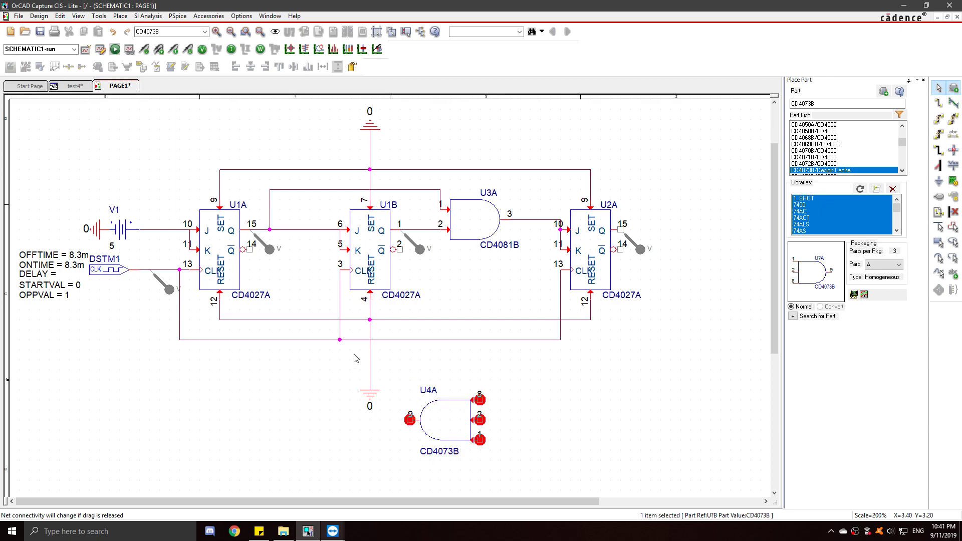
{"action": "left_click", "coordinate": [371, 357]}
{"action": "key", "text": "Delete"}
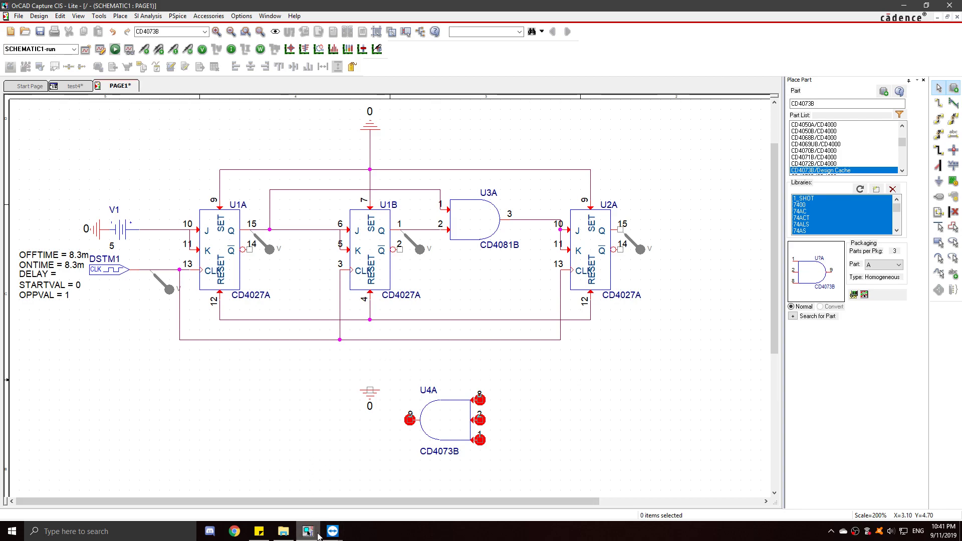
After checking the OneNote sketch, wire U1A pin 14 to U4A pin 8.
{"action": "left_click", "coordinate": [333, 531]}
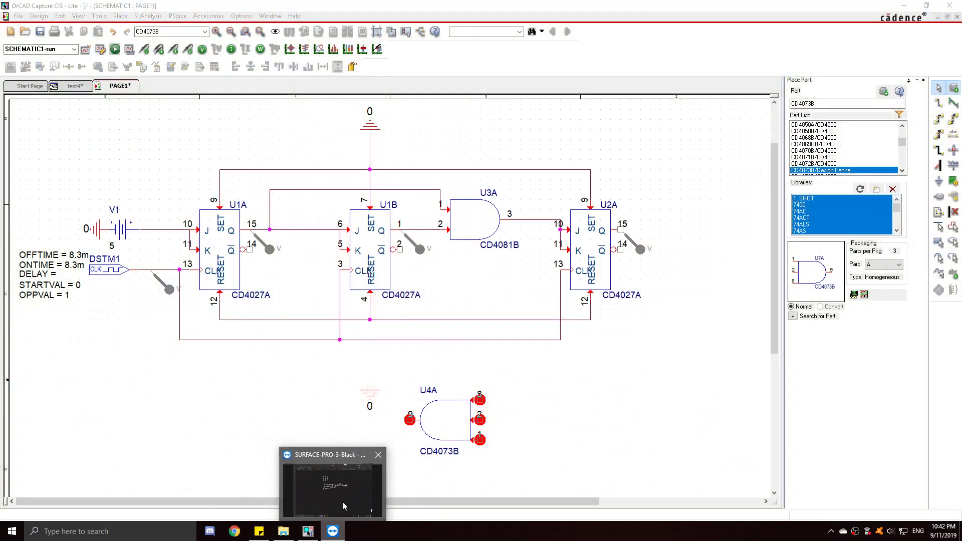
{"action": "left_click", "coordinate": [340, 487]}
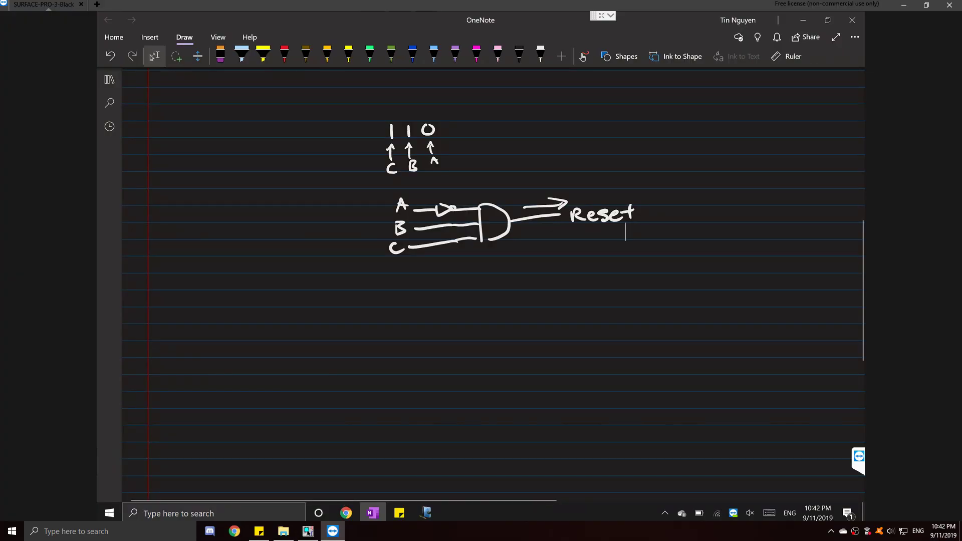
{"action": "left_click", "coordinate": [333, 531]}
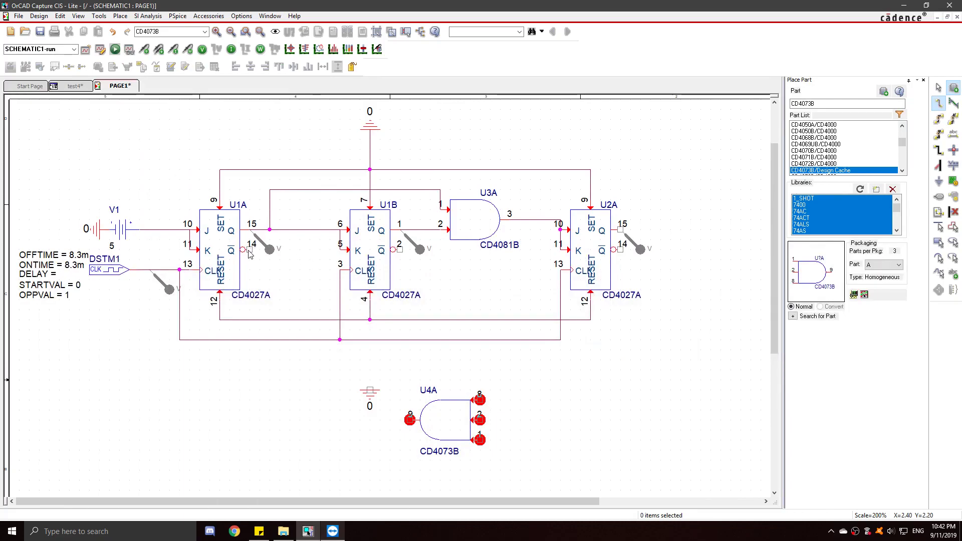
{"action": "left_click", "coordinate": [249, 250]}
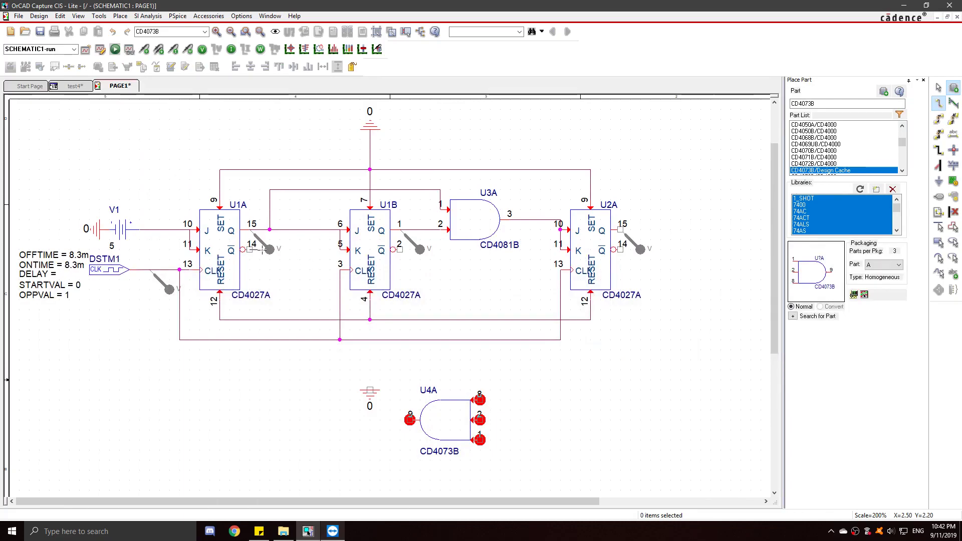
{"action": "left_click", "coordinate": [310, 364]}
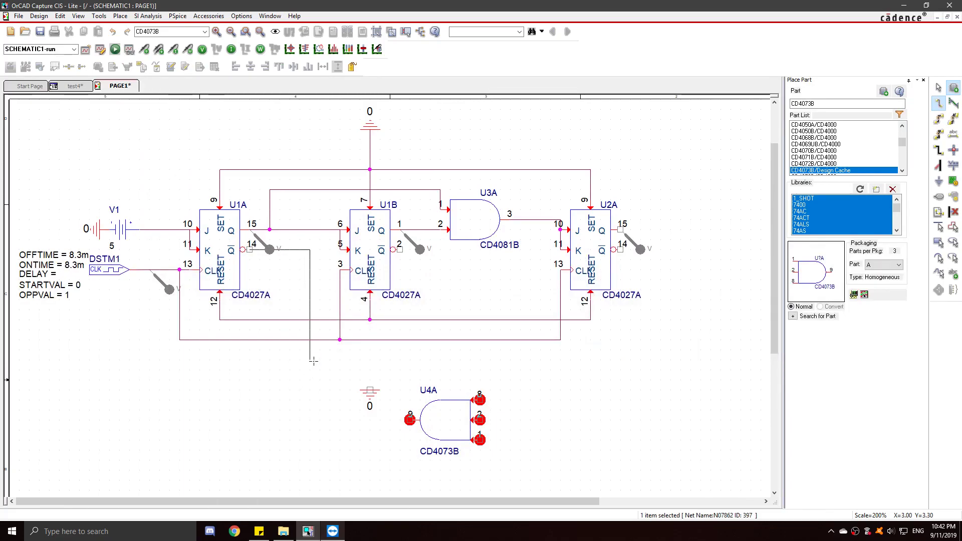
{"action": "left_click", "coordinate": [522, 379]}
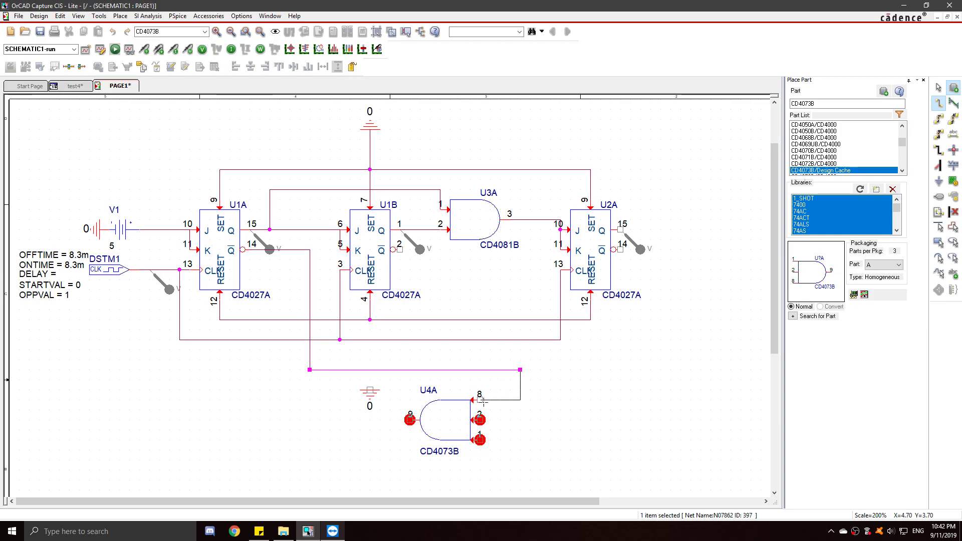
{"action": "left_click", "coordinate": [479, 400]}
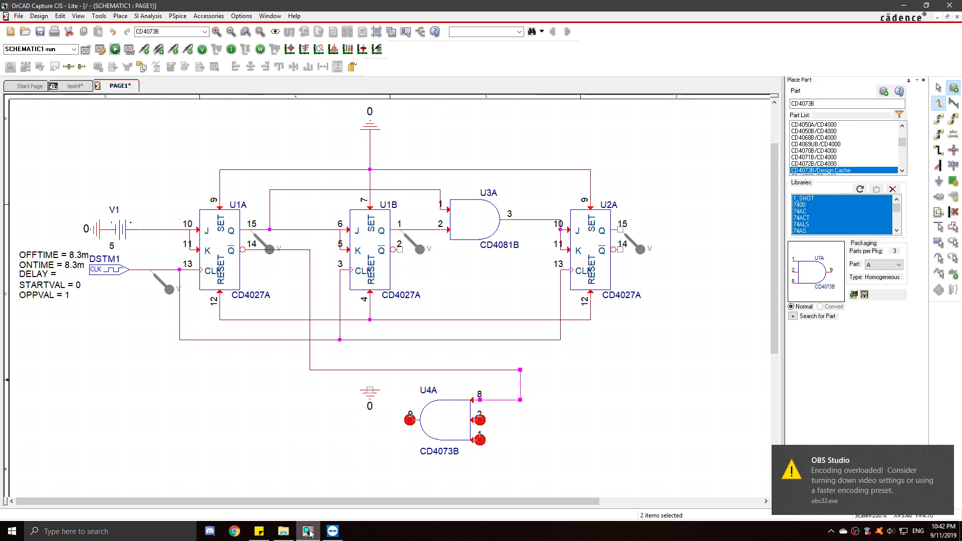
Wire U1B's Q output to U4A pin 2.
{"action": "left_click", "coordinate": [331, 531]}
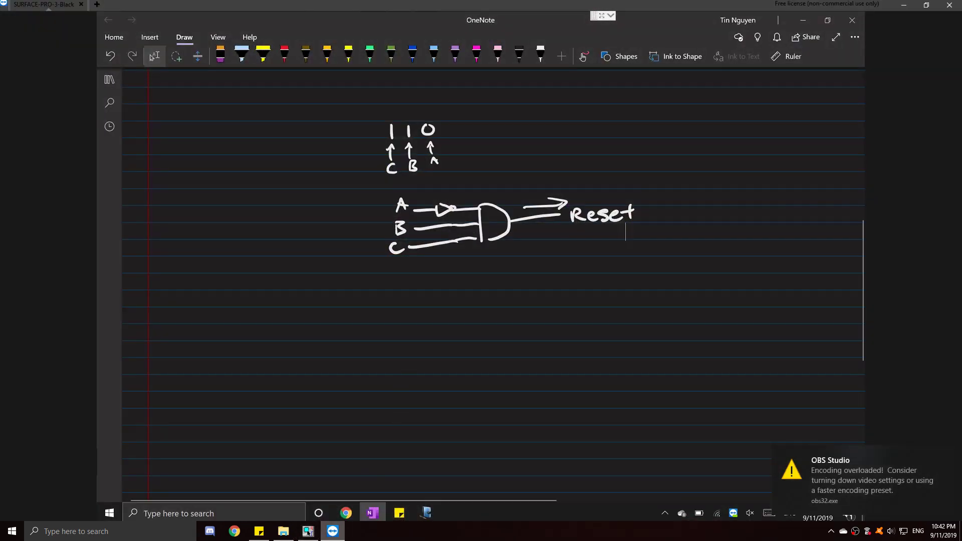
{"action": "key", "text": "alt+Tab"}
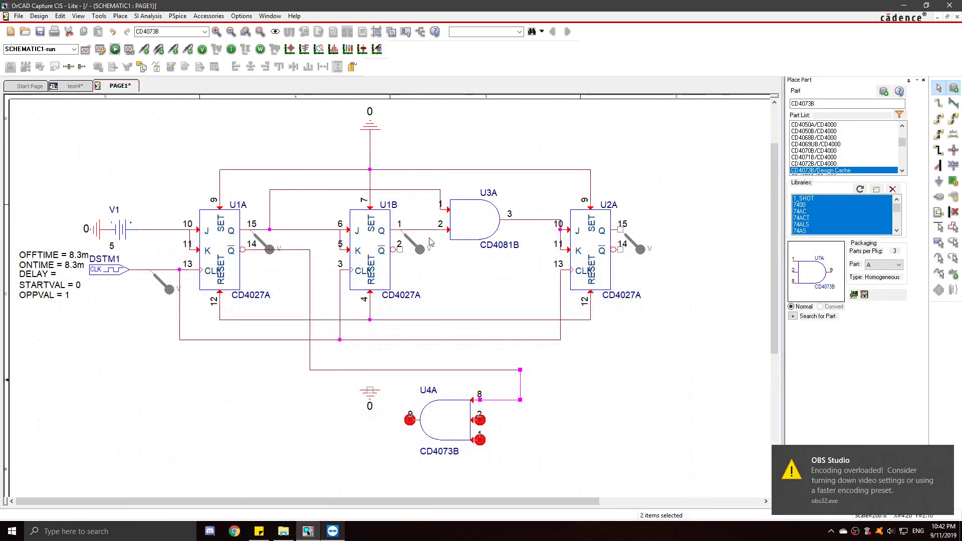
{"action": "left_click", "coordinate": [411, 231]}
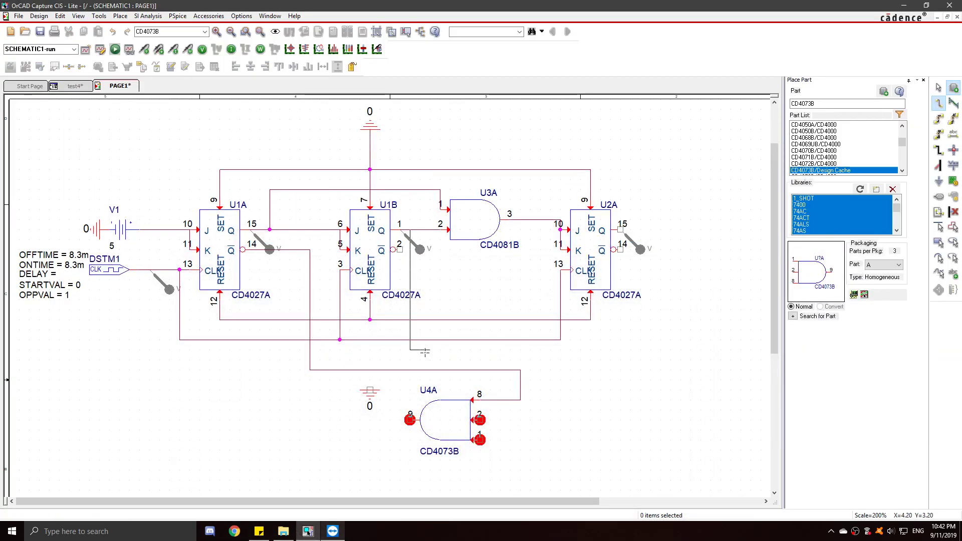
{"action": "left_click", "coordinate": [539, 360]}
{"action": "left_click", "coordinate": [479, 420]}
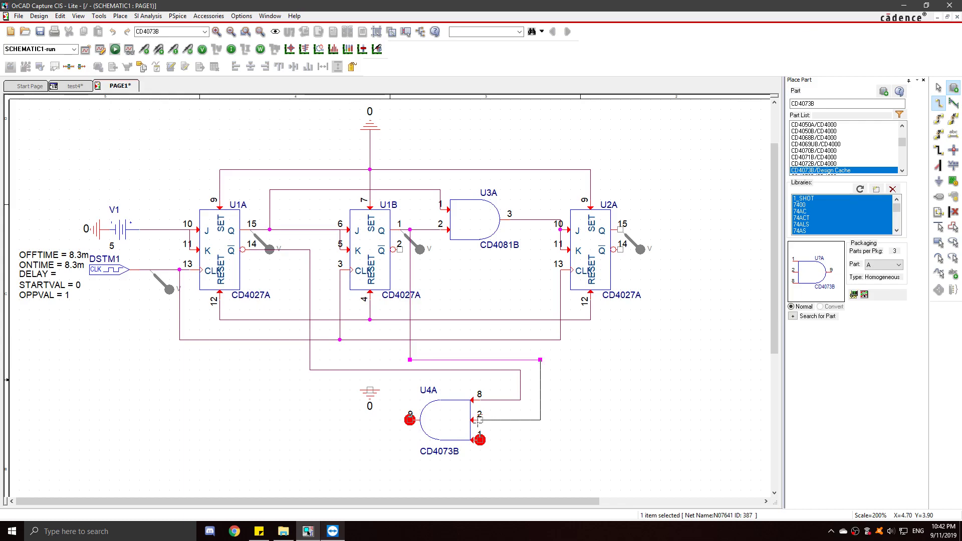
Wire U2A pin 15 to U4A pin 1.
{"action": "left_click", "coordinate": [333, 531]}
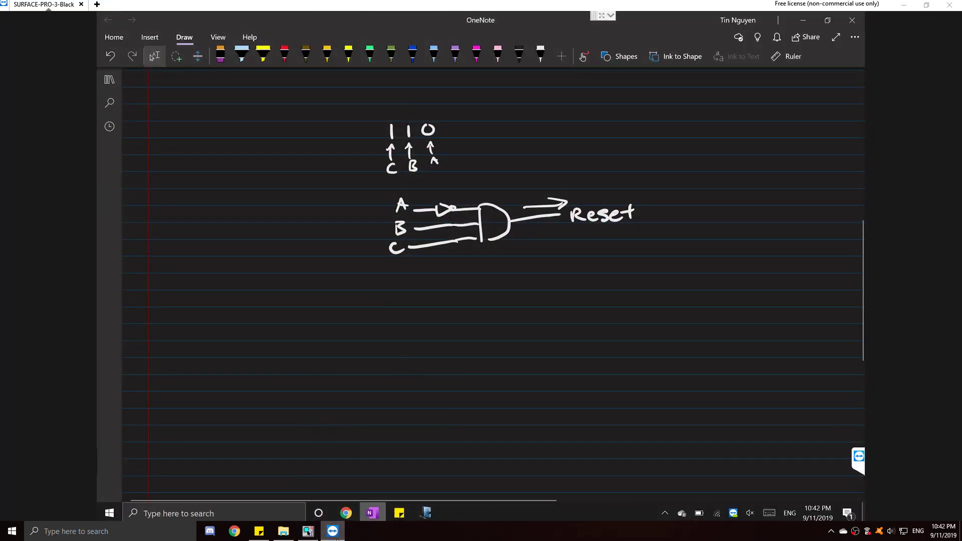
{"action": "left_click", "coordinate": [307, 530]}
{"action": "left_click", "coordinate": [621, 229]}
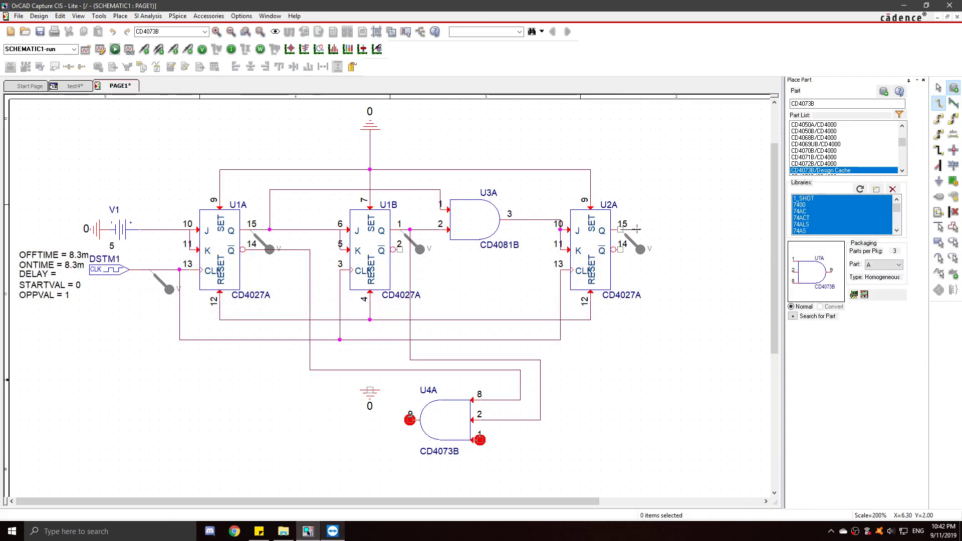
{"action": "left_click", "coordinate": [651, 230]}
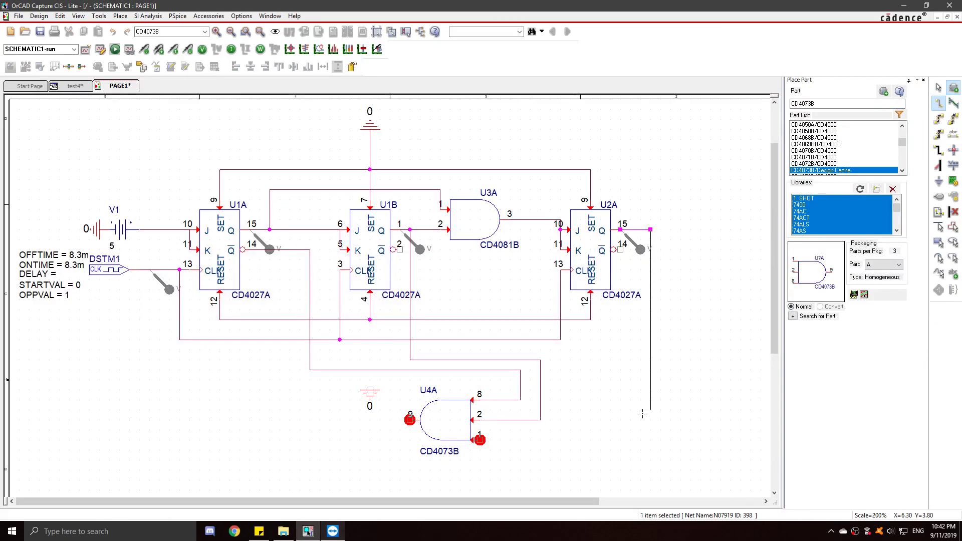
{"action": "left_click", "coordinate": [479, 439]}
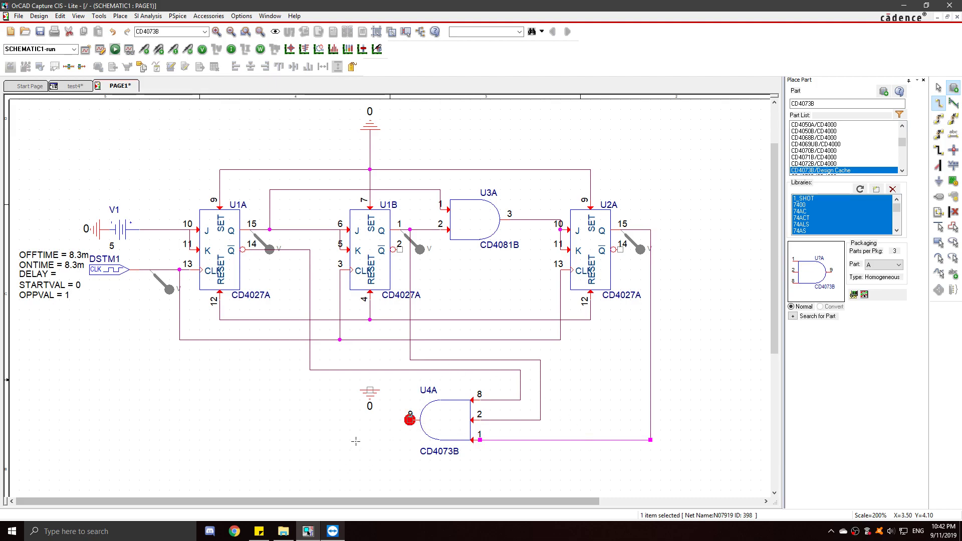
Delete the unused lower ground and wire U4A output pin 9 to the reset junction.
{"action": "key", "text": "Escape"}
{"action": "left_click", "coordinate": [370, 393]}
{"action": "key", "text": "Delete"}
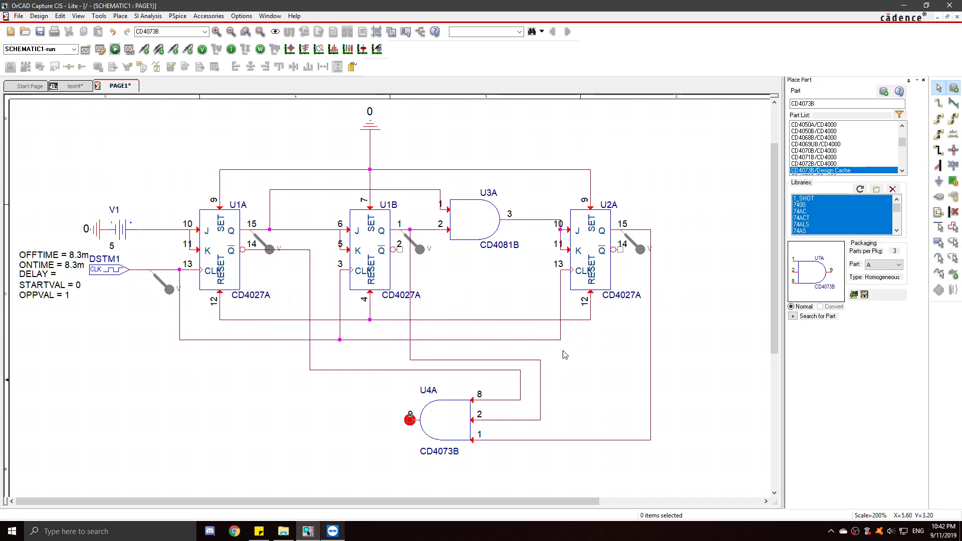
{"action": "key", "text": "w"}
{"action": "left_click", "coordinate": [409, 419]}
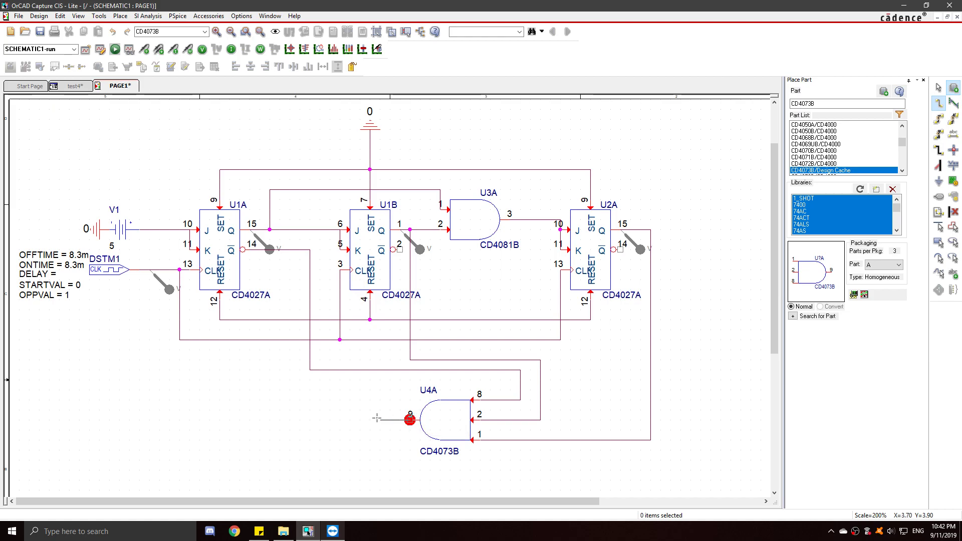
{"action": "left_click", "coordinate": [370, 319]}
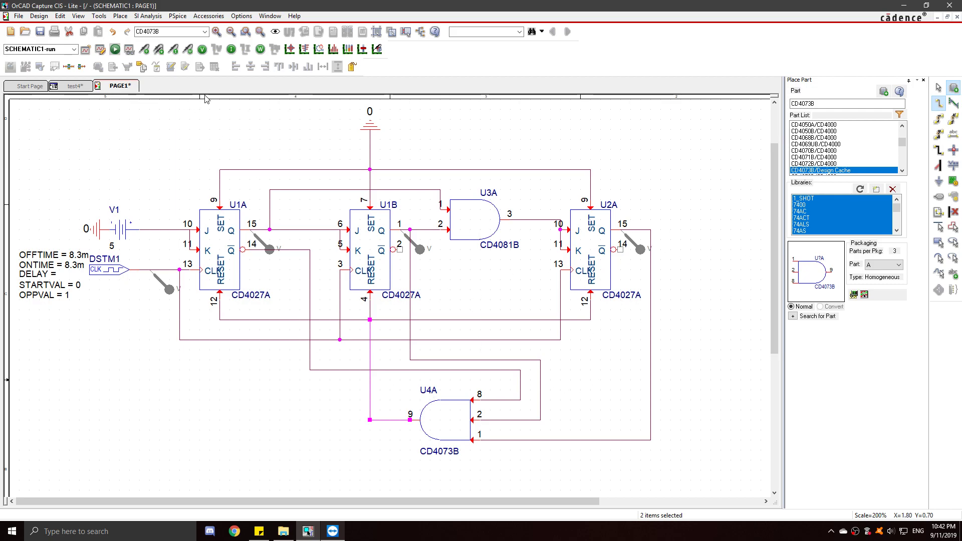
Rerun PSpice and view the CLK and three Q waveforms over 0–200 ms.
{"action": "left_click", "coordinate": [115, 50]}
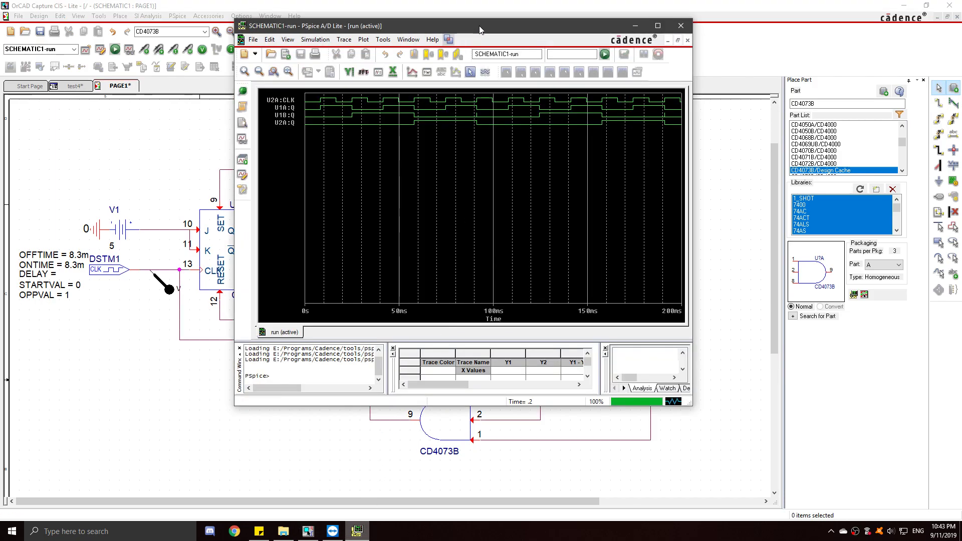
{"action": "left_click_drag", "start_coordinate": [479, 29], "coordinate": [491, 61]}
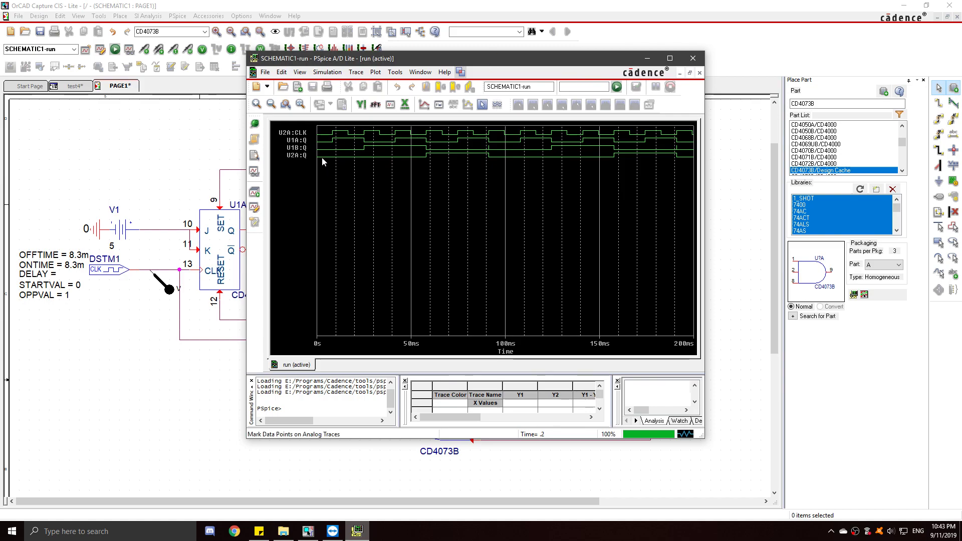